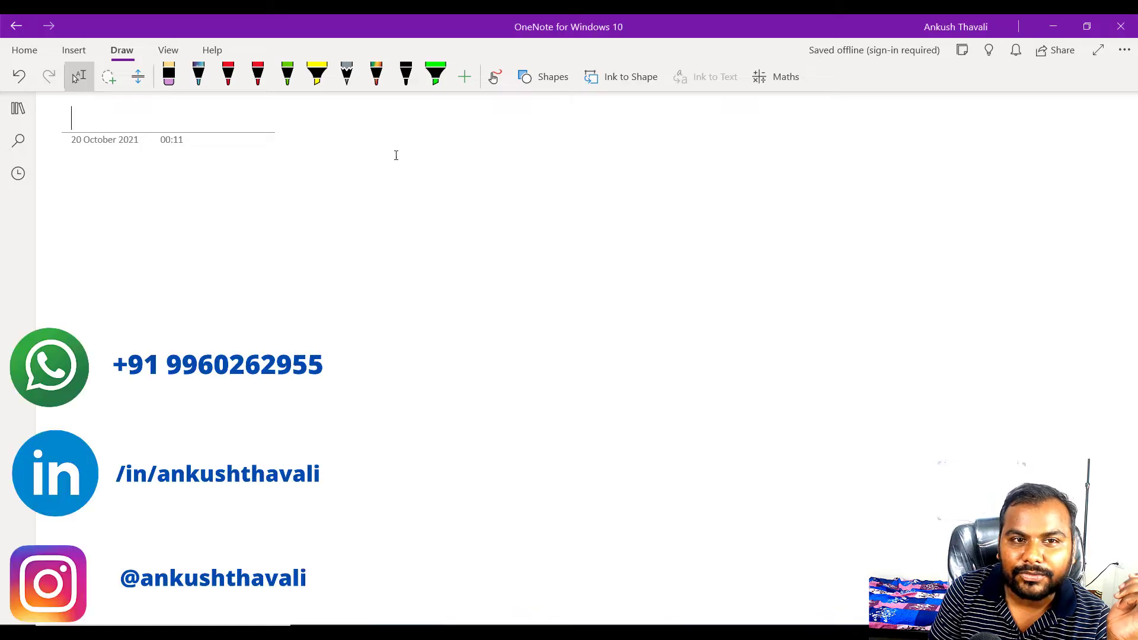
Step: Handwrite the title 'NameNode & DataNode' in red ink across the top of the page
mouse_move(393, 157)
left_mouse_down()
mouse_move(391, 197)
mouse_move(406, 140)
mouse_move(426, 178)
mouse_move(465, 178)
mouse_move(500, 148)
left_mouse_up()
left_click_drag(514, 153, 528, 161)
mouse_move(530, 138)
left_mouse_down()
mouse_move(531, 169)
mouse_move(607, 178)
left_mouse_up()
mouse_move(680, 144)
left_mouse_down()
mouse_move(685, 178)
mouse_move(745, 171)
left_mouse_up()
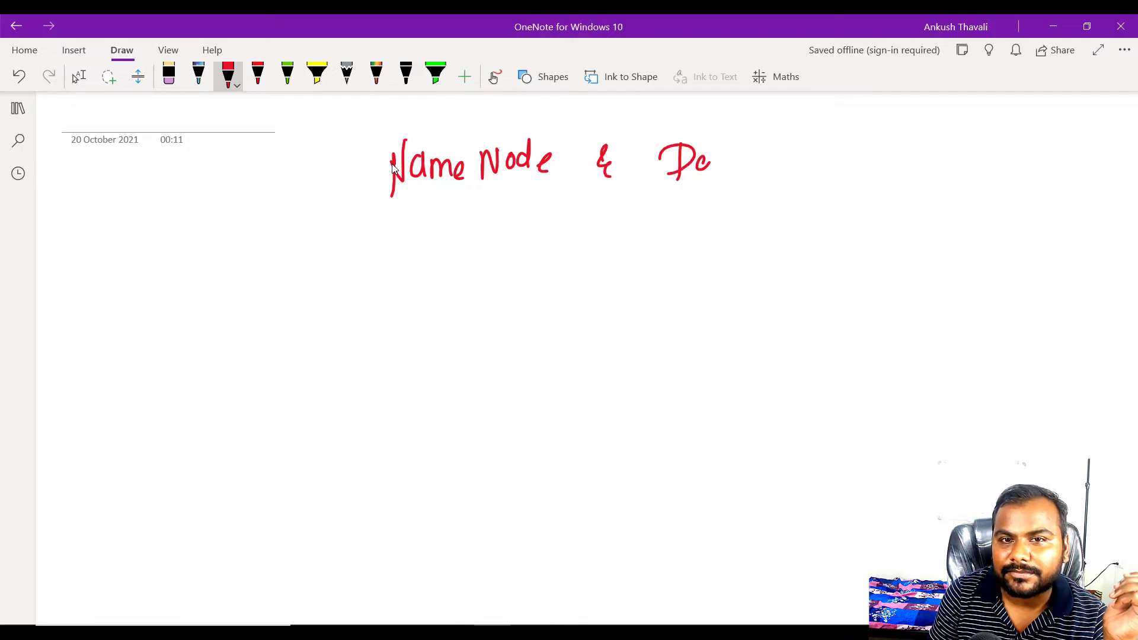
mouse_move(755, 157)
left_mouse_down()
mouse_move(753, 172)
mouse_move(772, 149)
left_mouse_up()
left_click_drag(780, 153, 804, 158)
mouse_move(806, 134)
left_mouse_down()
mouse_move(807, 161)
mouse_move(827, 162)
left_mouse_up()
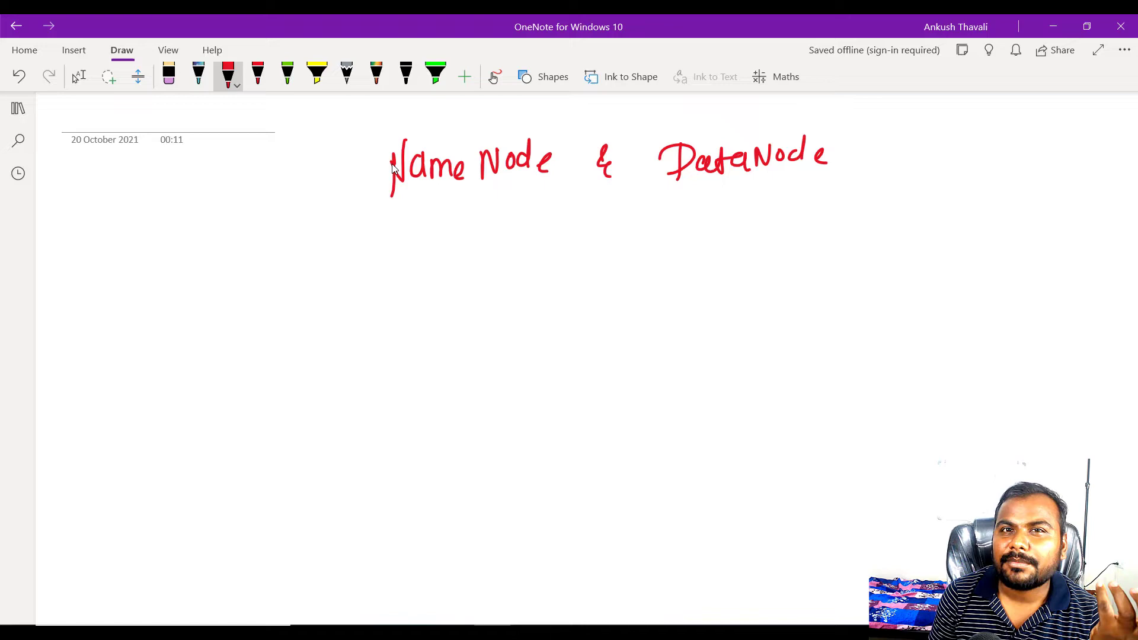
Step: Underline both title words, NameNode and DataNode
left_click_drag(399, 202, 517, 186)
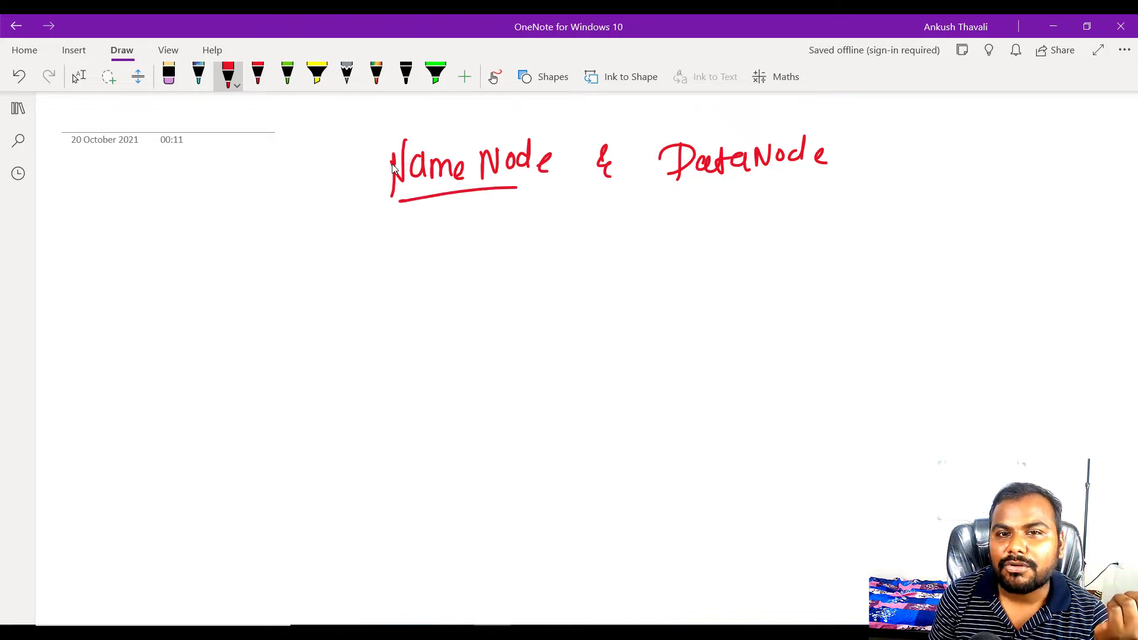
mouse_move(683, 188)
left_mouse_down()
mouse_move(816, 181)
mouse_move(768, 192)
left_mouse_up()
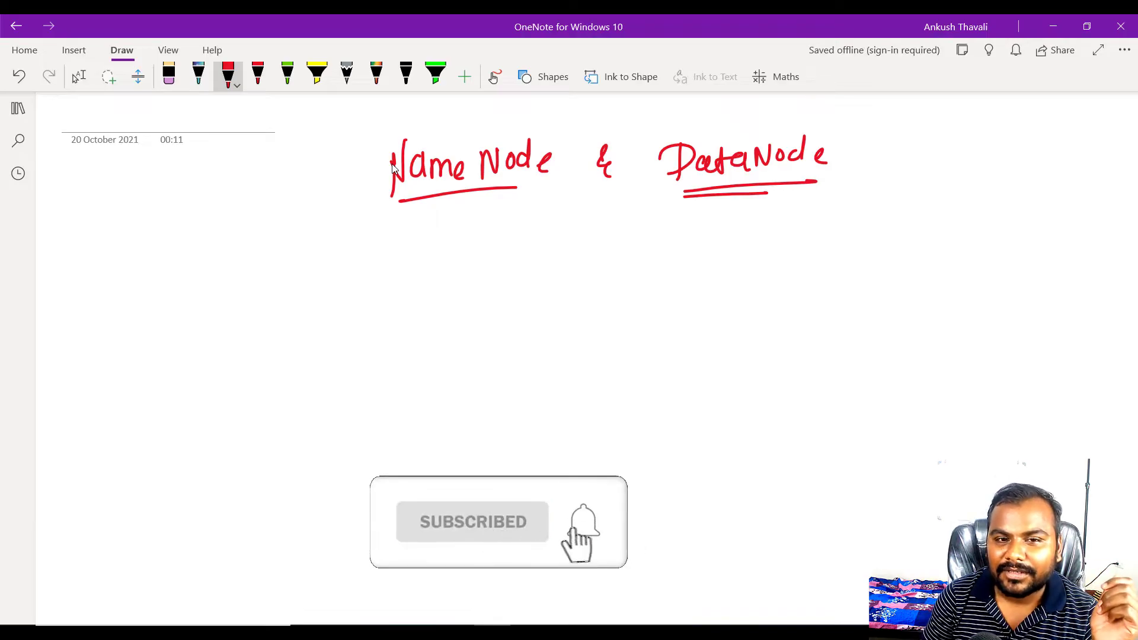
Step: Draw a horizontal divider across the page and label the areas master (above) and slave (below)
left_click_drag(378, 390, 913, 395)
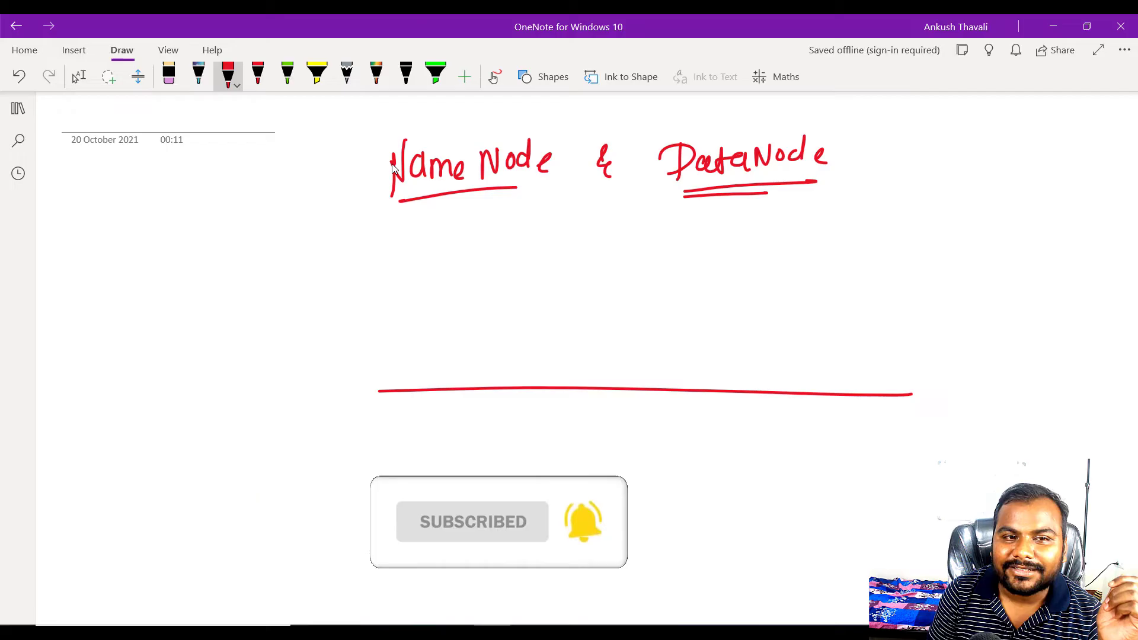
mouse_move(242, 328)
left_mouse_down()
mouse_move(260, 312)
mouse_move(276, 324)
mouse_move(323, 295)
left_mouse_up()
mouse_move(275, 481)
left_mouse_down()
mouse_move(262, 503)
mouse_move(334, 482)
left_mouse_up()
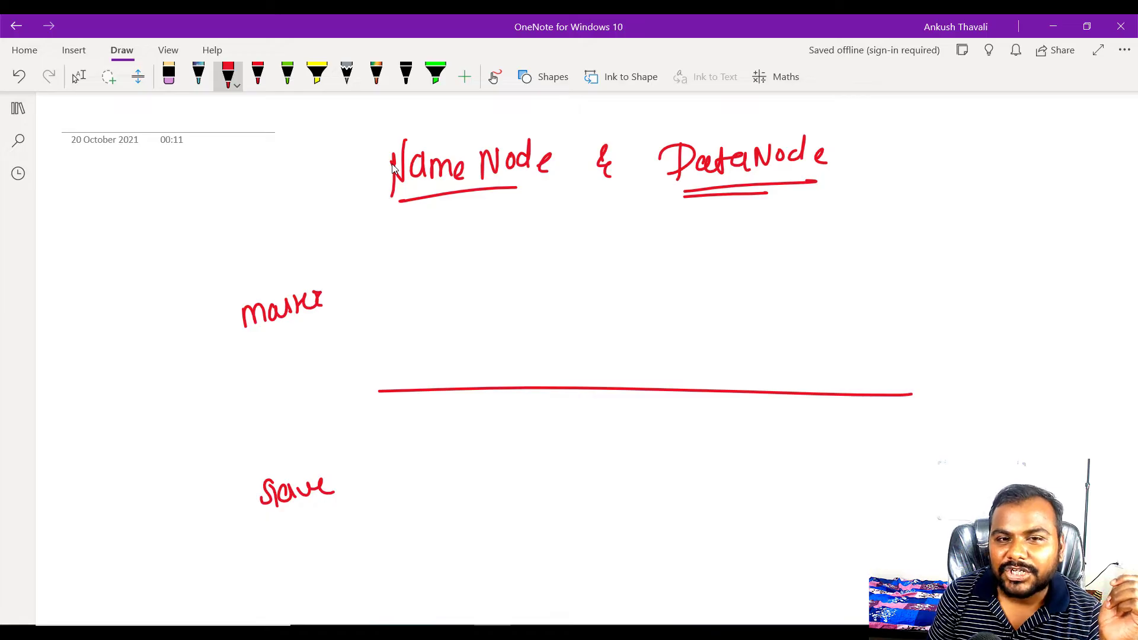
Step: Draw the NameNode box in the master area with its caption underneath
mouse_move(507, 329)
left_mouse_down()
mouse_move(527, 239)
mouse_move(690, 311)
mouse_move(516, 349)
mouse_move(509, 326)
left_mouse_up()
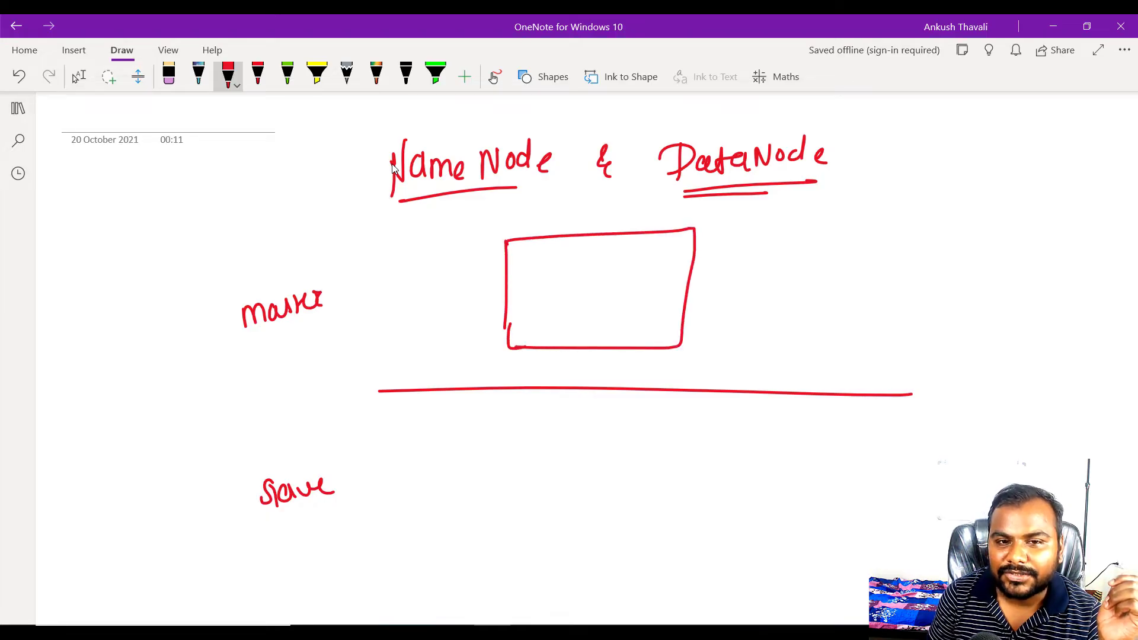
mouse_move(532, 381)
left_mouse_down()
mouse_move(546, 363)
mouse_move(562, 379)
mouse_move(601, 365)
left_mouse_up()
left_click_drag(609, 367, 640, 378)
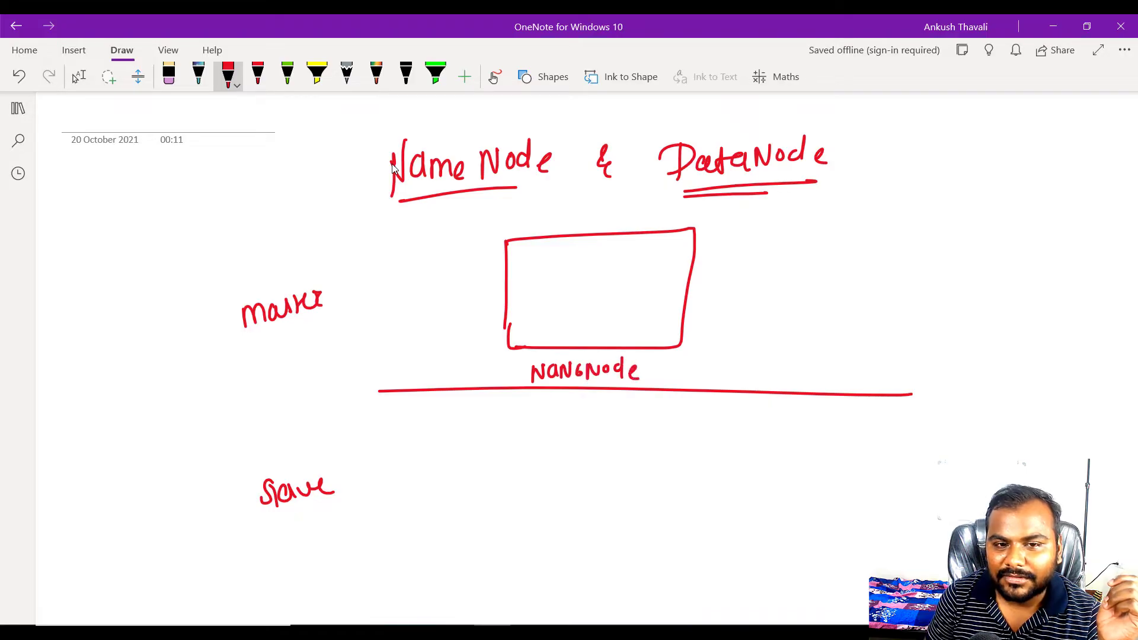
Step: Draw the DataNode boxes in the slave area, undoing a DN1 label placed inside the box
mouse_move(460, 454)
left_mouse_down()
mouse_move(457, 576)
mouse_move(585, 594)
mouse_move(479, 587)
left_mouse_up()
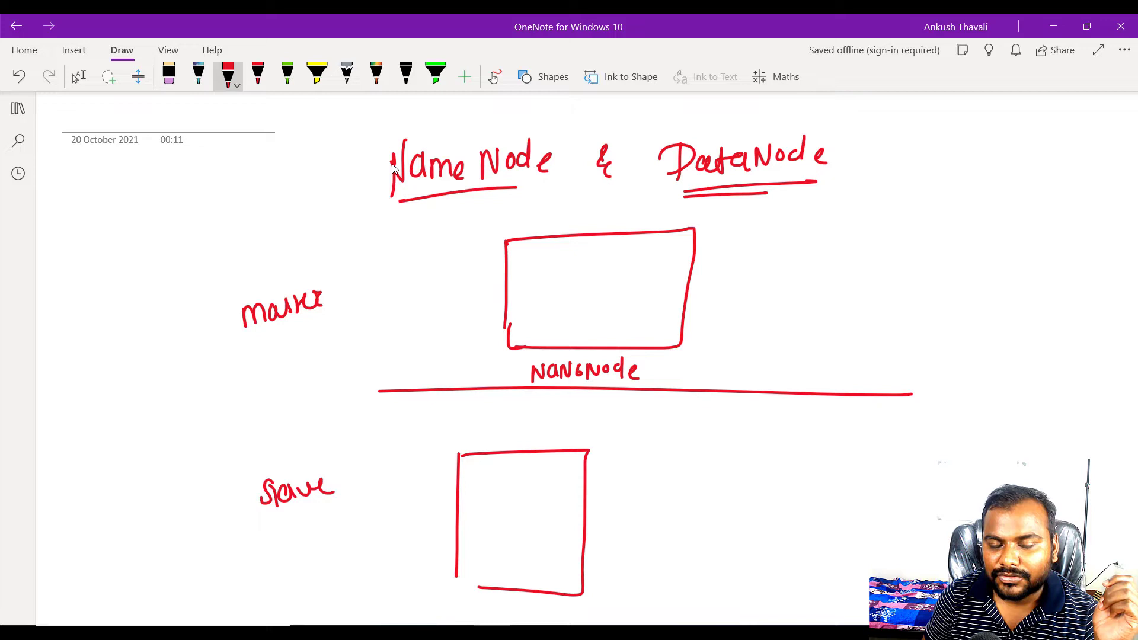
mouse_move(674, 455)
left_mouse_down()
mouse_move(678, 585)
mouse_move(820, 566)
mouse_move(683, 583)
left_mouse_up()
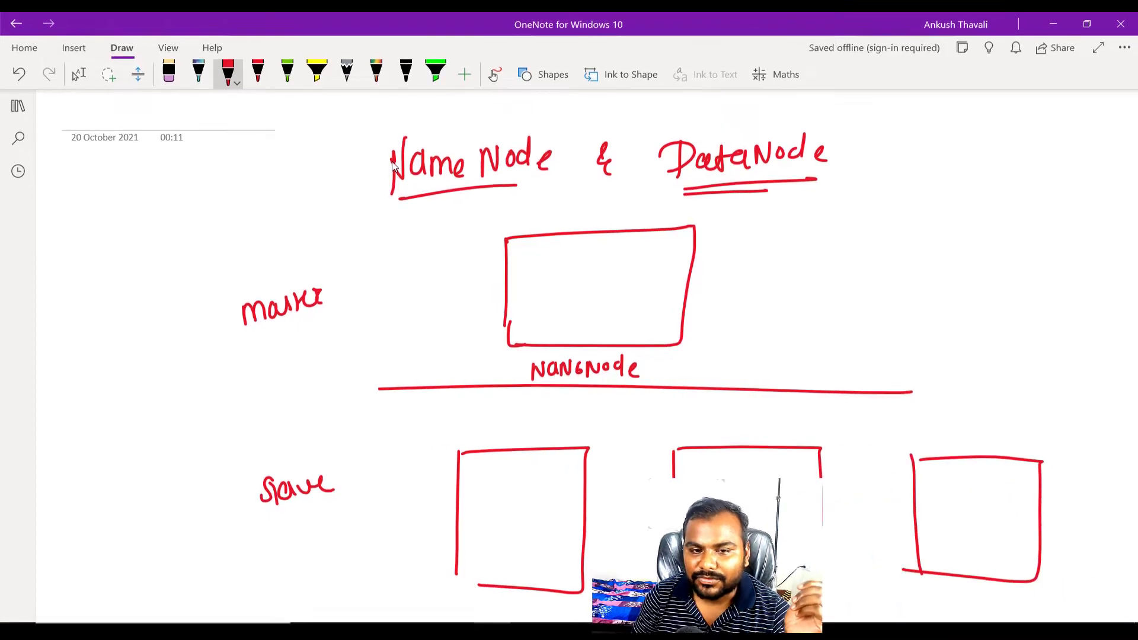
mouse_move(479, 501)
left_mouse_down()
mouse_move(480, 523)
mouse_move(509, 501)
mouse_move(519, 518)
left_mouse_up()
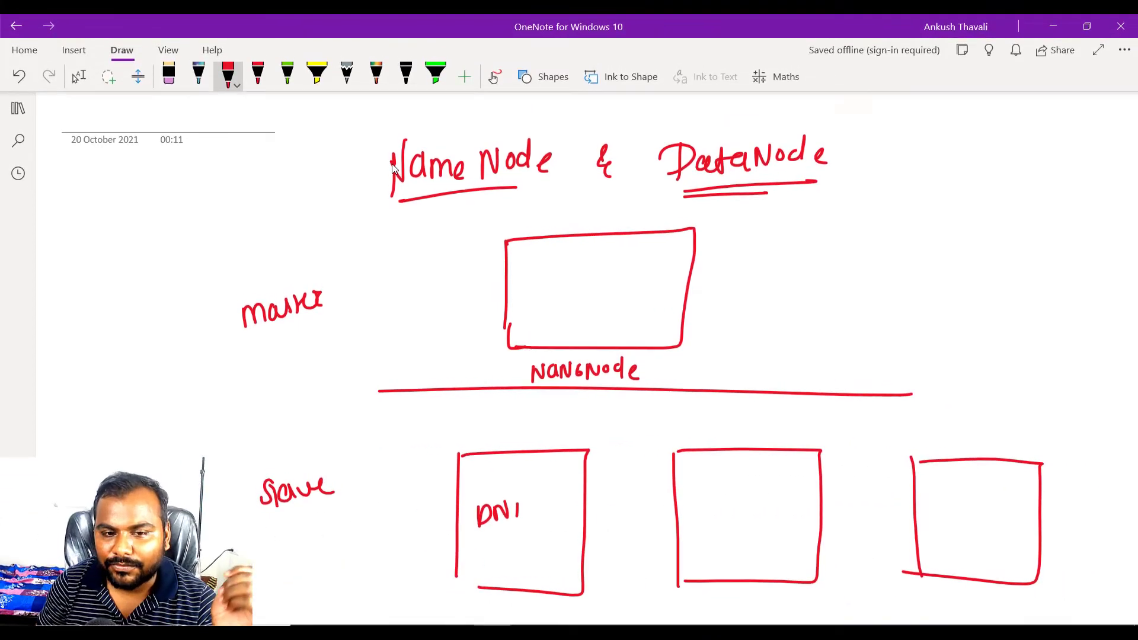
key("ctrl+z")
key("ctrl+z")
key("ctrl+z")
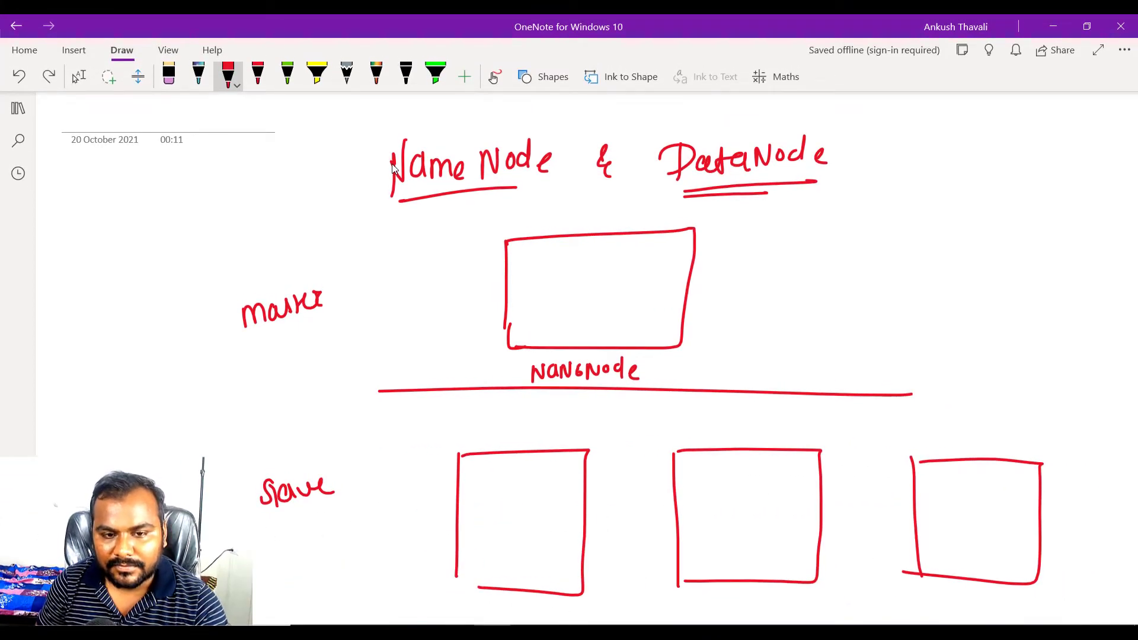
Step: Label the three DataNode boxes DN1, DN2 and DN3 underneath
mouse_move(492, 597)
left_mouse_down()
mouse_move(496, 611)
mouse_move(522, 597)
left_mouse_up()
left_click_drag(529, 598, 530, 608)
mouse_move(708, 592)
left_mouse_down()
mouse_move(710, 607)
mouse_move(734, 592)
left_mouse_up()
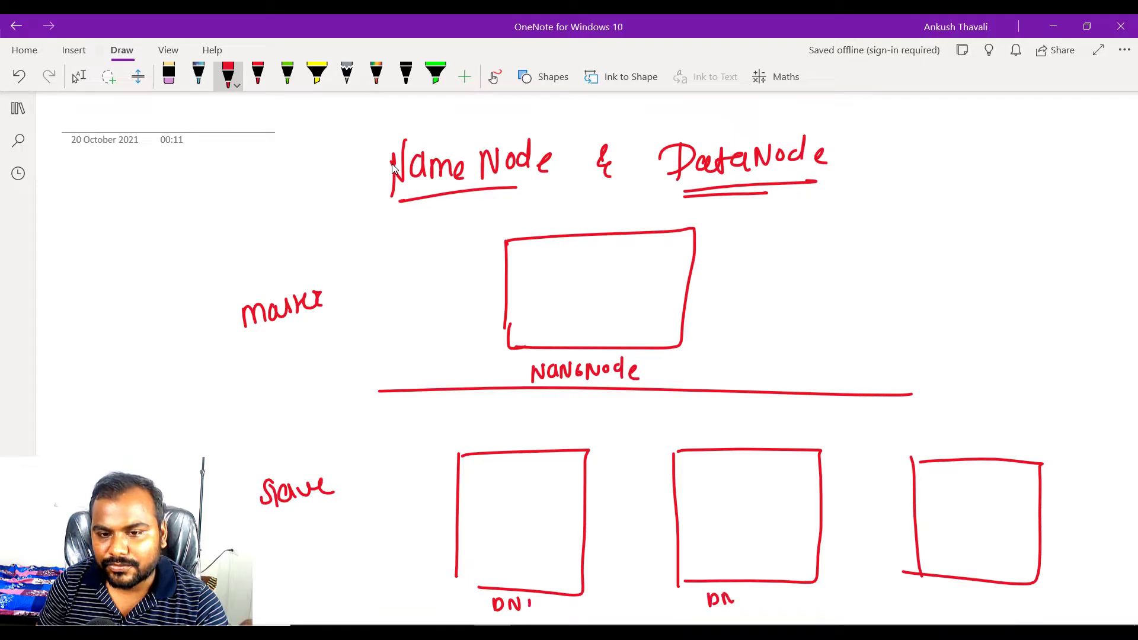
mouse_move(934, 589)
left_mouse_down()
mouse_move(936, 604)
mouse_move(969, 590)
left_mouse_up()
left_click_drag(979, 592, 983, 603)
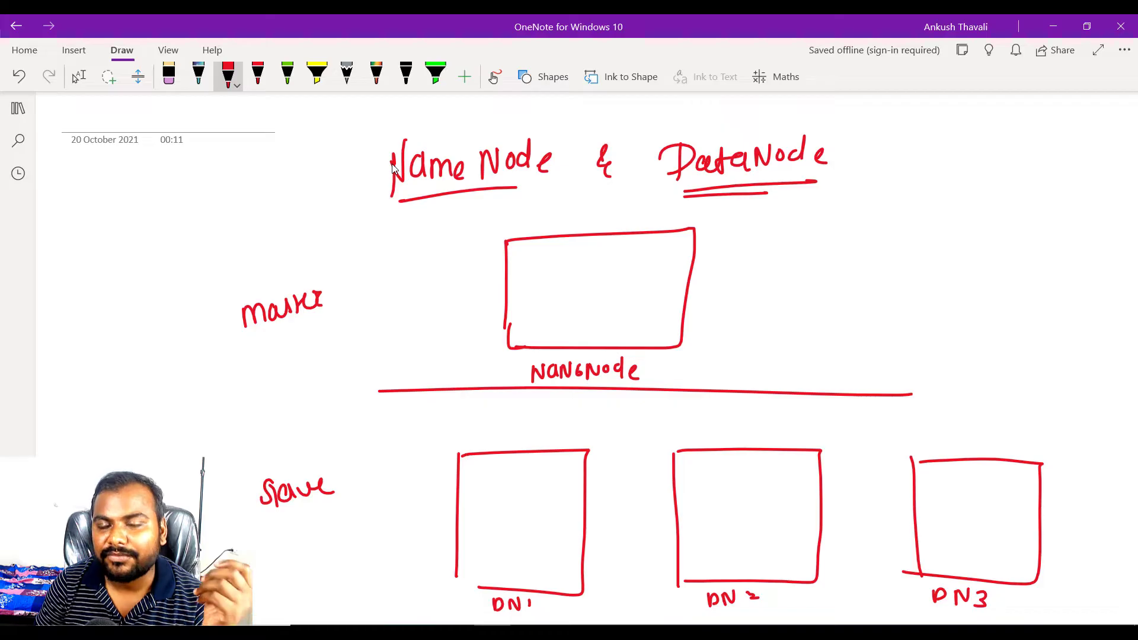
Step: Draw a connector off the NameNode box and list RAM, Disk, CPU beside it
mouse_move(682, 304)
left_mouse_down()
mouse_move(814, 293)
mouse_move(773, 338)
left_mouse_up()
left_click_drag(782, 324, 793, 334)
mouse_move(806, 319)
left_mouse_down()
mouse_move(816, 332)
mouse_move(791, 368)
left_mouse_up()
left_click_drag(799, 368, 824, 345)
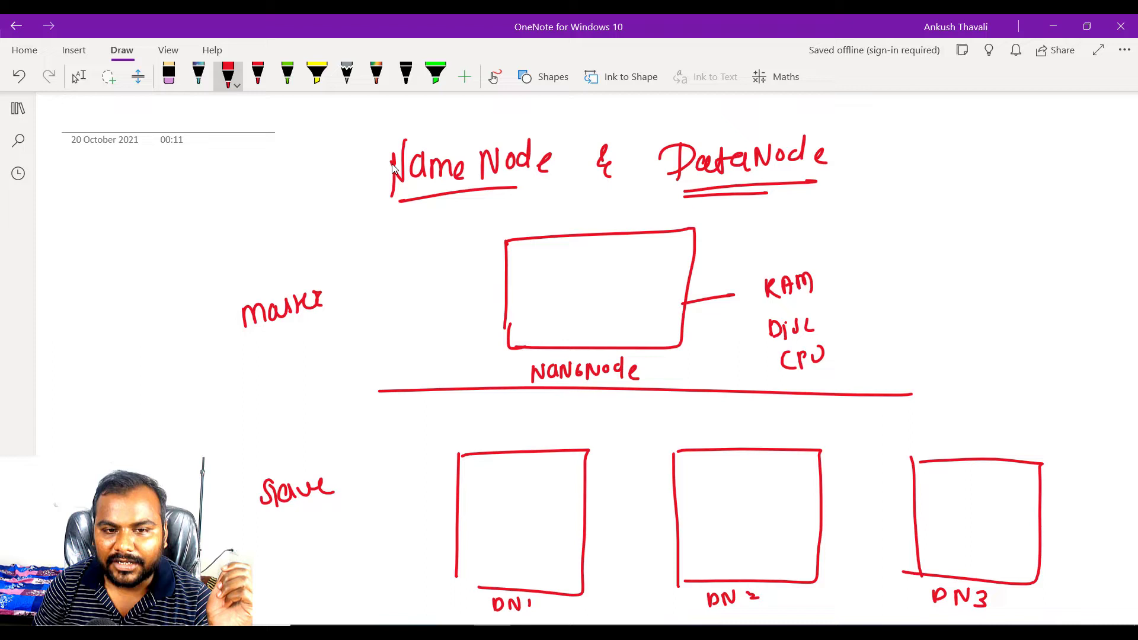
Step: Draw a connector off the DN1 box and list RAM, Disk, CPU beside it
mouse_move(457, 512)
left_mouse_down()
mouse_move(351, 546)
mouse_move(360, 540)
left_mouse_up()
left_click_drag(370, 532, 386, 538)
left_click_drag(358, 560, 359, 573)
left_click_drag(359, 561, 376, 598)
left_click_drag(387, 584, 387, 591)
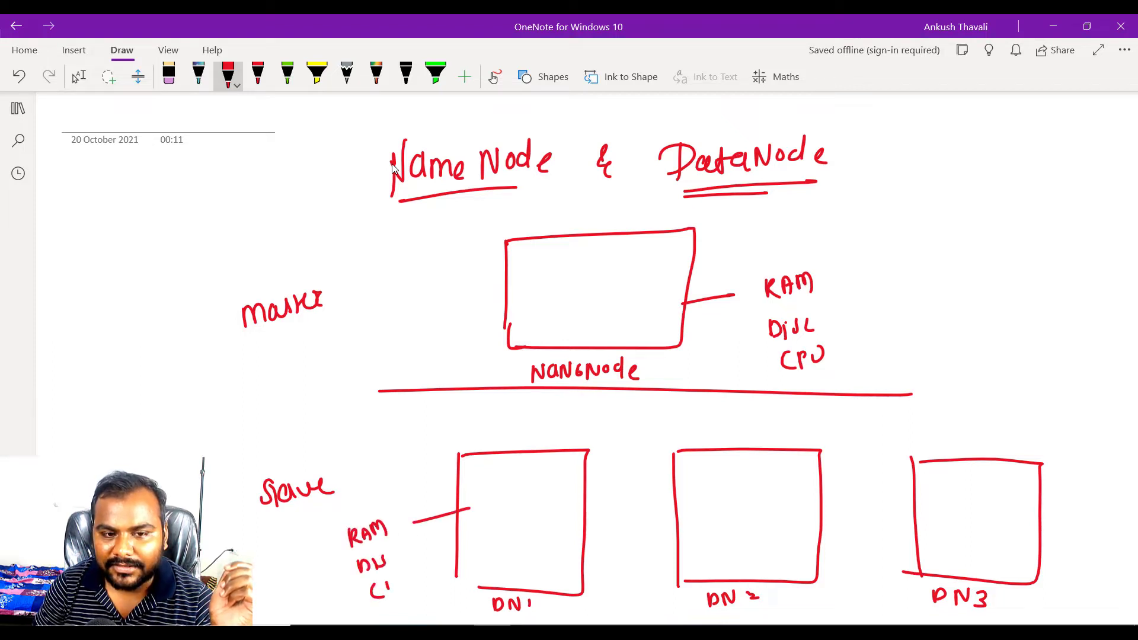
Step: Add a connector tick on DN2 and close the bottom-left corner of the DN1 box
left_click_drag(700, 512, 664, 523)
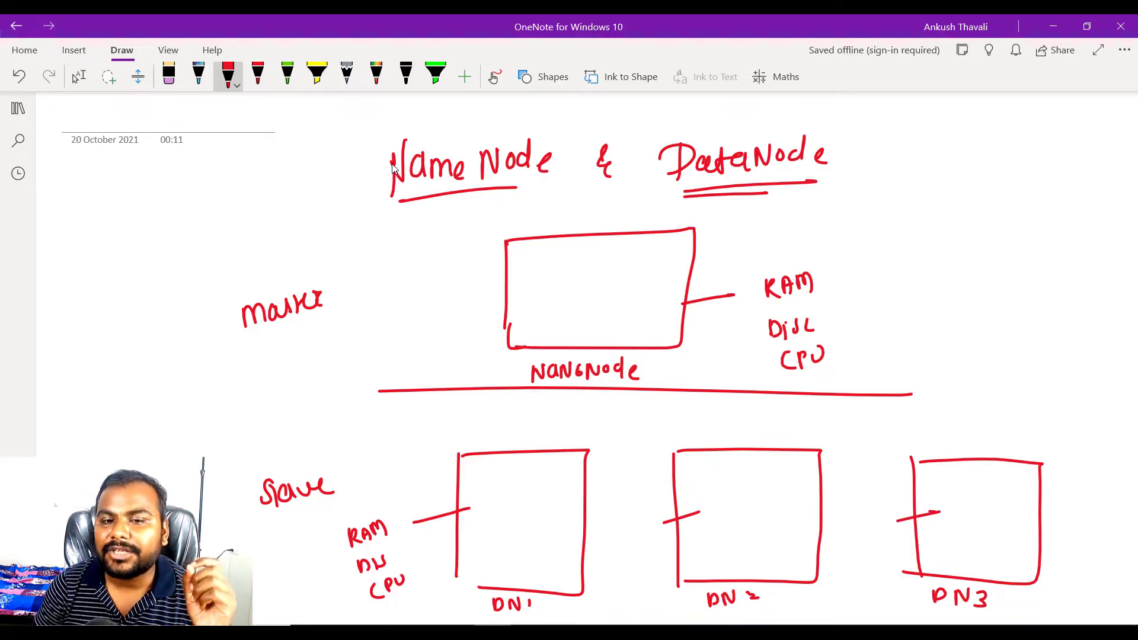
left_click_drag(455, 571, 496, 588)
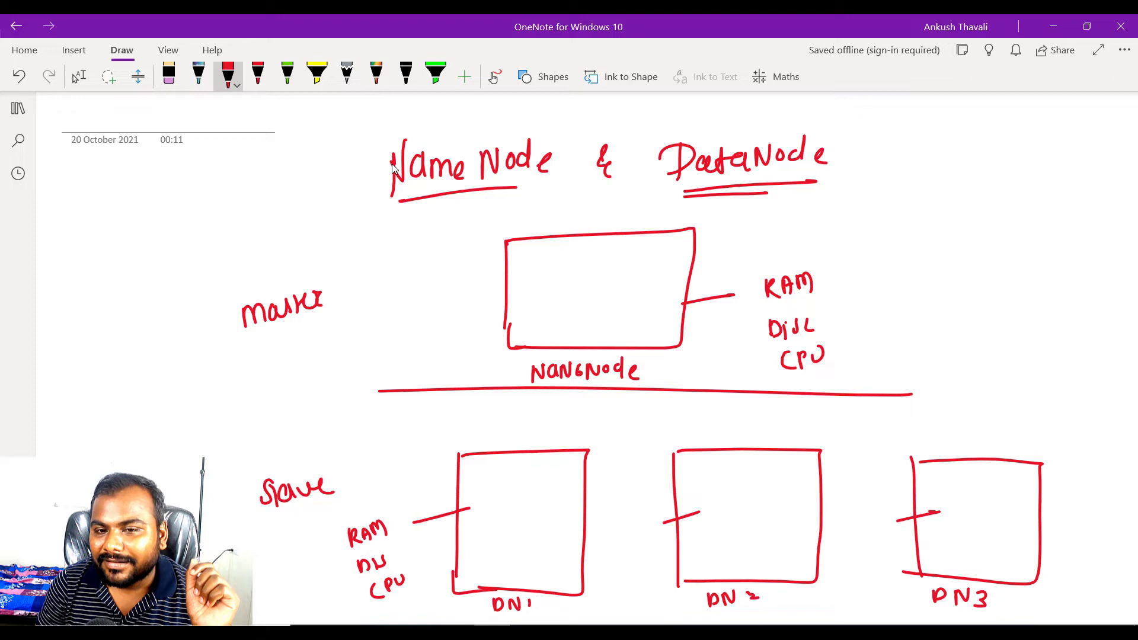
Step: Connect DN1–DN2 and DN2–DN3 with double-headed arrows
left_click_drag(586, 530, 684, 524)
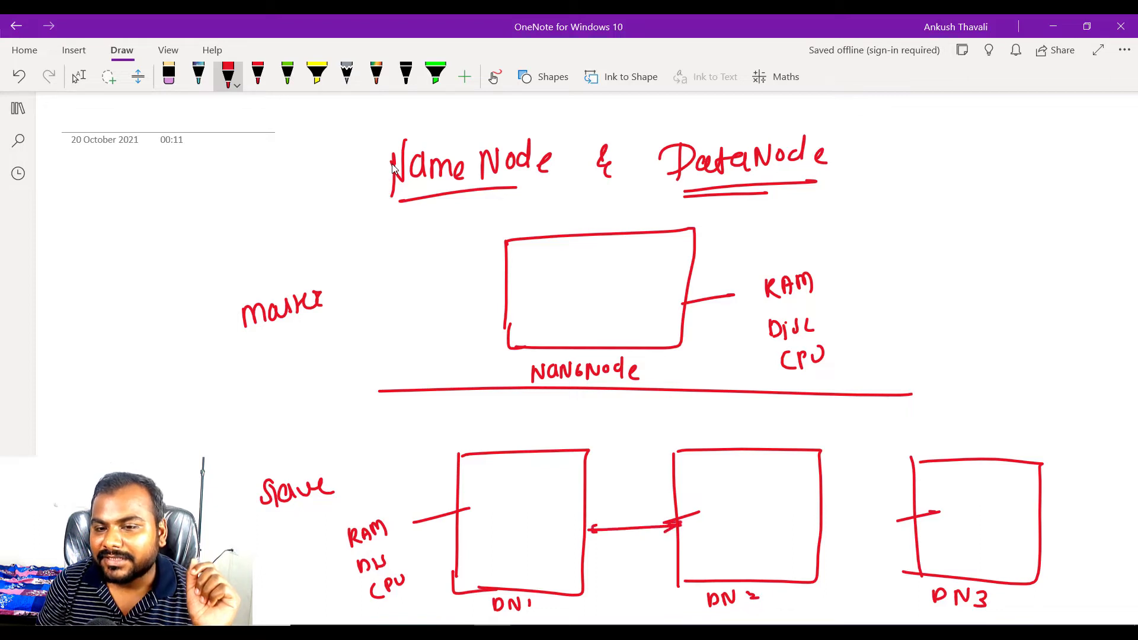
left_click_drag(822, 531, 904, 529)
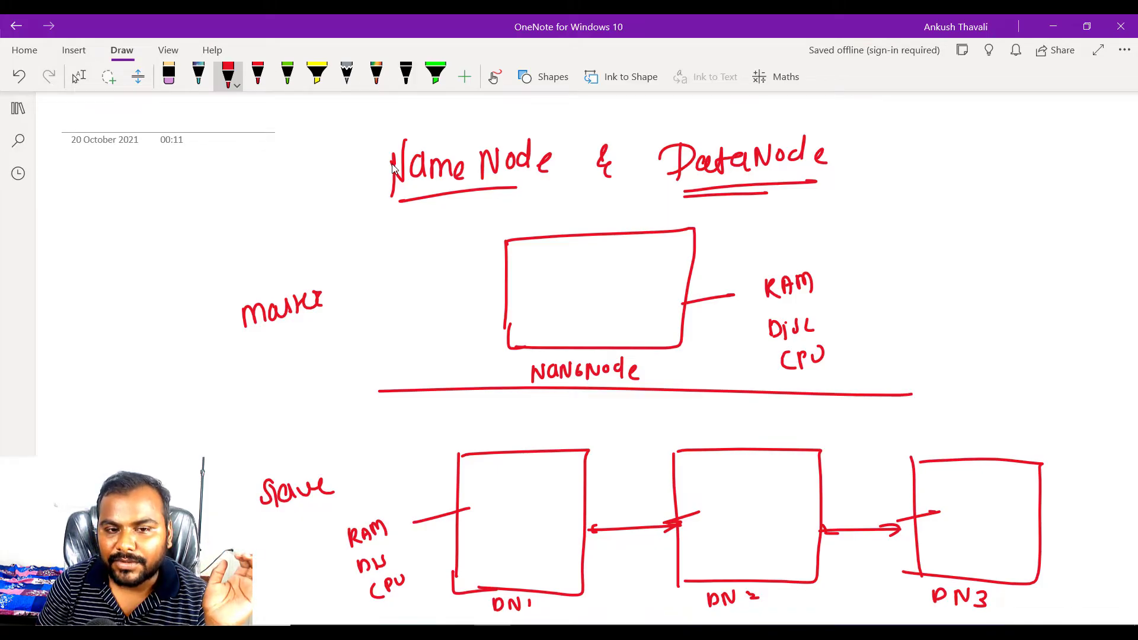
Step: Draw a long bar above the DataNode boxes labelled HDFS and mark a block inside DN1
mouse_move(450, 446)
left_mouse_down()
mouse_move(810, 395)
mouse_move(981, 419)
mouse_move(815, 444)
mouse_move(505, 444)
mouse_move(455, 431)
left_mouse_up()
mouse_move(579, 417)
left_mouse_down()
mouse_move(579, 432)
mouse_move(623, 430)
left_mouse_up()
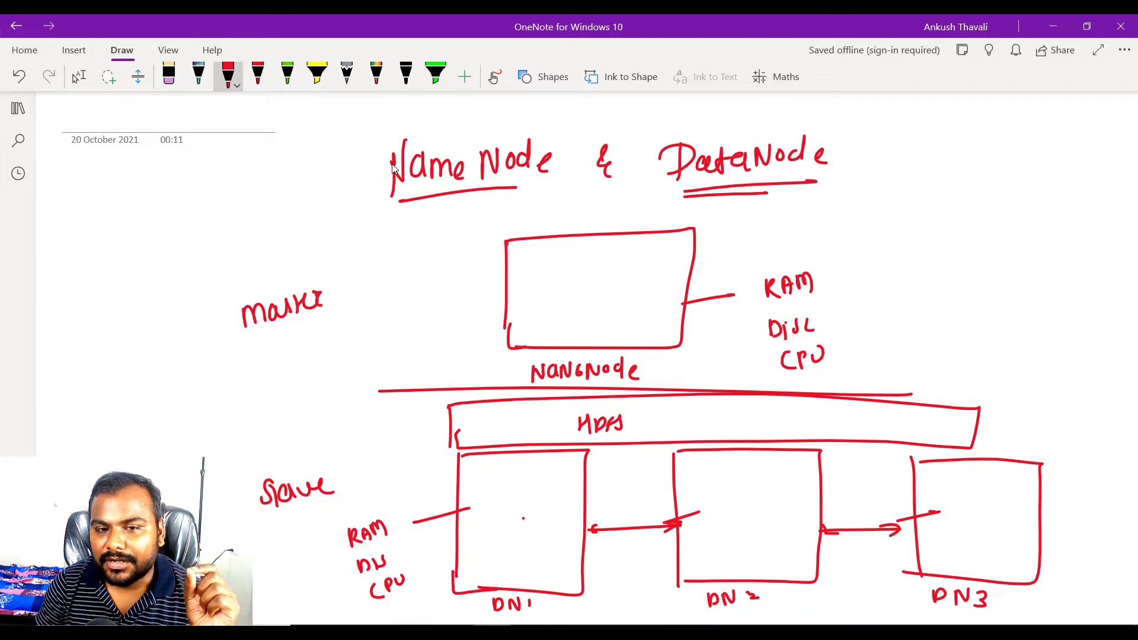
left_click_drag(523, 520, 543, 503)
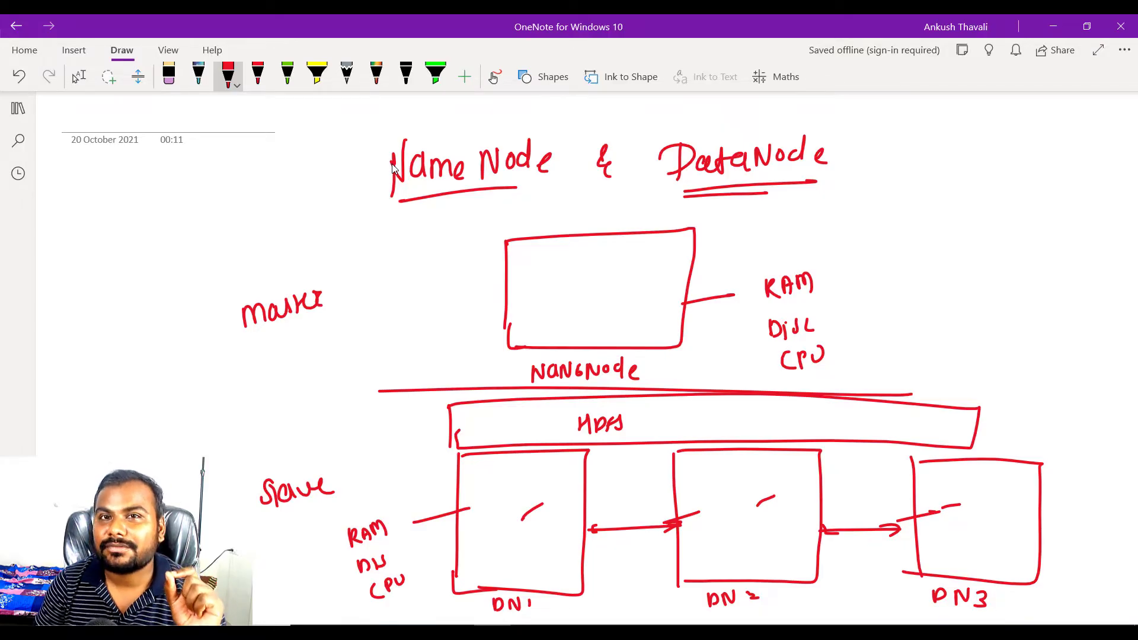
Step: Draw an arrow off the HDFS bar and write 'distributed system' beside it
left_click_drag(479, 418, 393, 433)
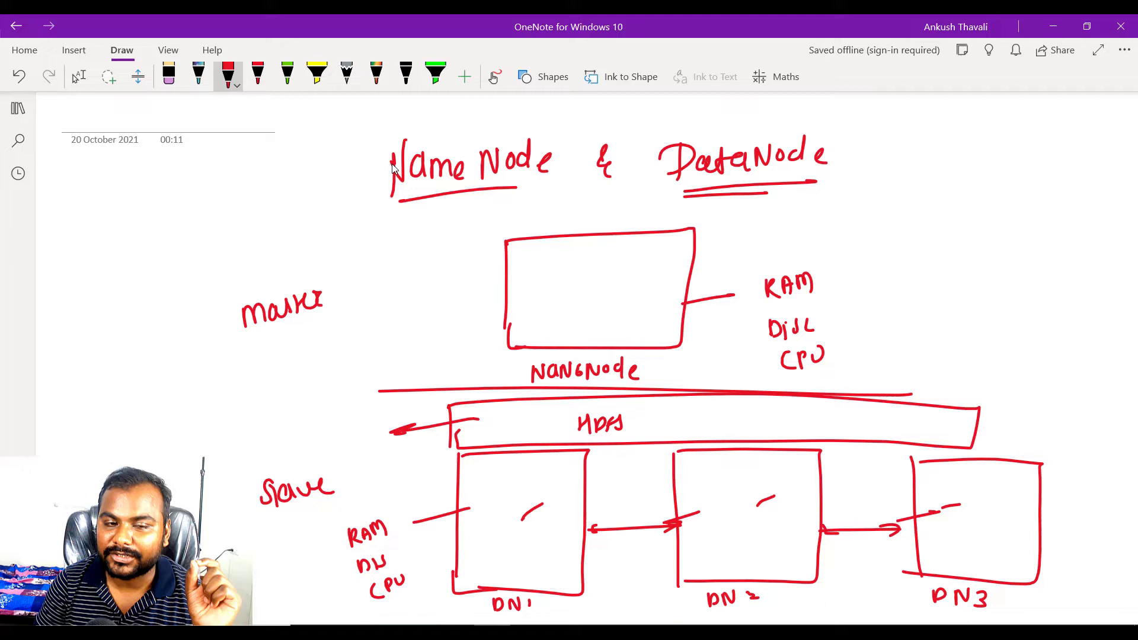
left_click_drag(311, 402, 307, 432)
mouse_move(317, 418)
left_mouse_down()
mouse_move(318, 431)
mouse_move(338, 426)
mouse_move(357, 397)
mouse_move(393, 384)
left_mouse_up()
mouse_move(331, 433)
left_mouse_down()
mouse_move(354, 453)
mouse_move(386, 417)
left_mouse_up()
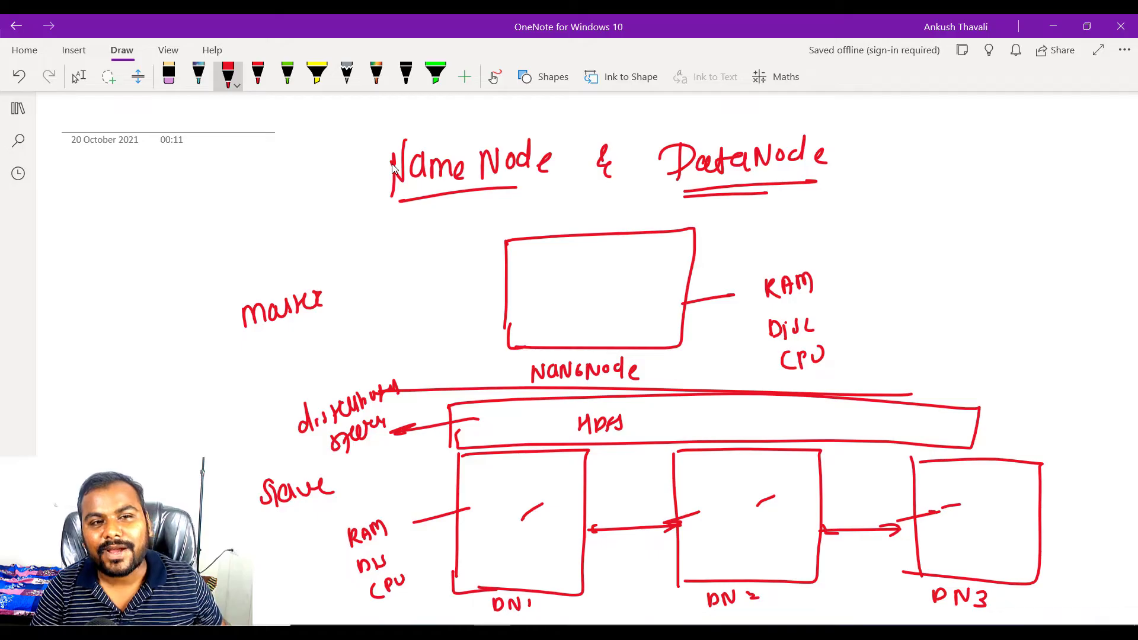
Step: Write a file-size note at top left, box it, then cross it out
left_click_drag(149, 211, 166, 242)
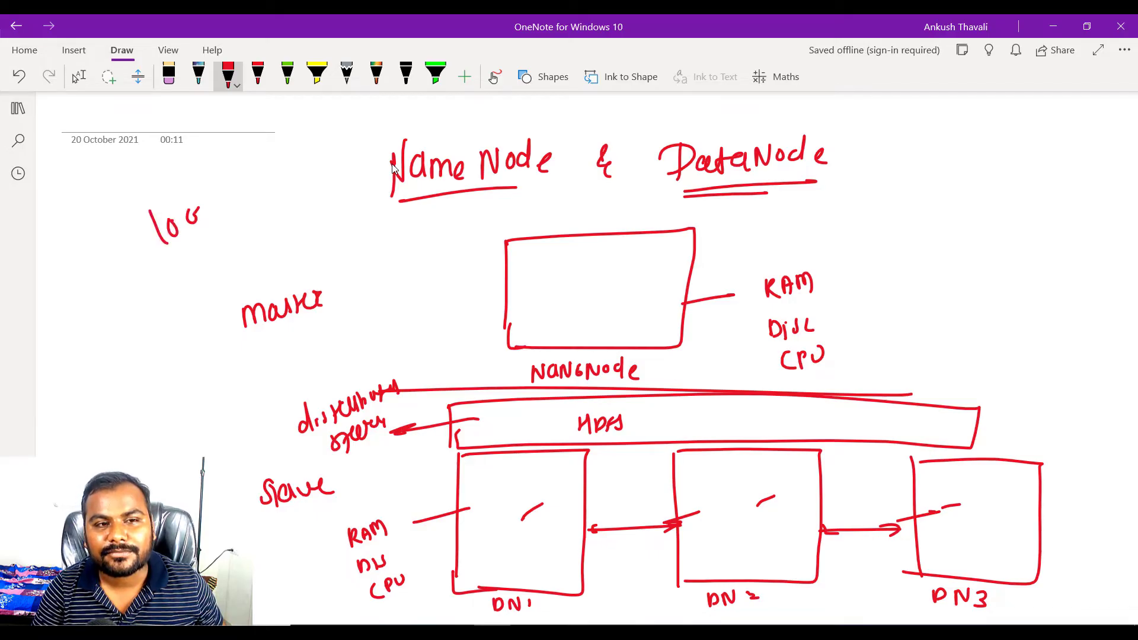
left_click_drag(208, 203, 222, 220)
mouse_move(159, 281)
left_mouse_down()
mouse_move(256, 156)
mouse_move(298, 245)
left_mouse_up()
left_click_drag(135, 297, 298, 250)
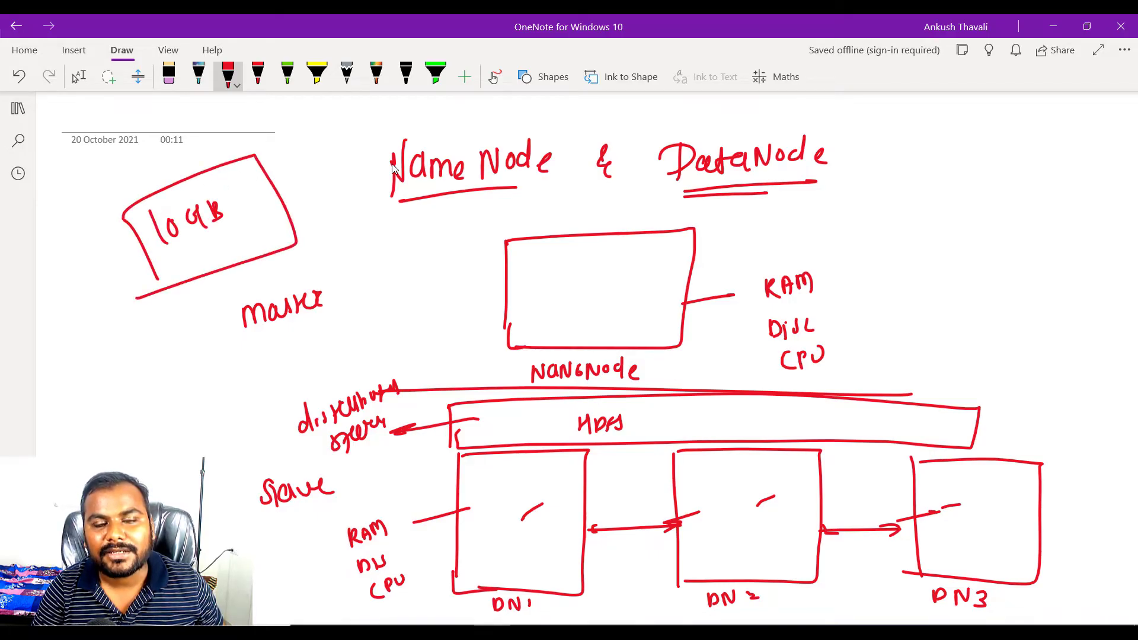
mouse_move(150, 258)
left_mouse_down()
mouse_move(289, 204)
mouse_move(269, 178)
left_mouse_up()
left_click_drag(157, 226, 244, 186)
left_click_drag(172, 245, 258, 229)
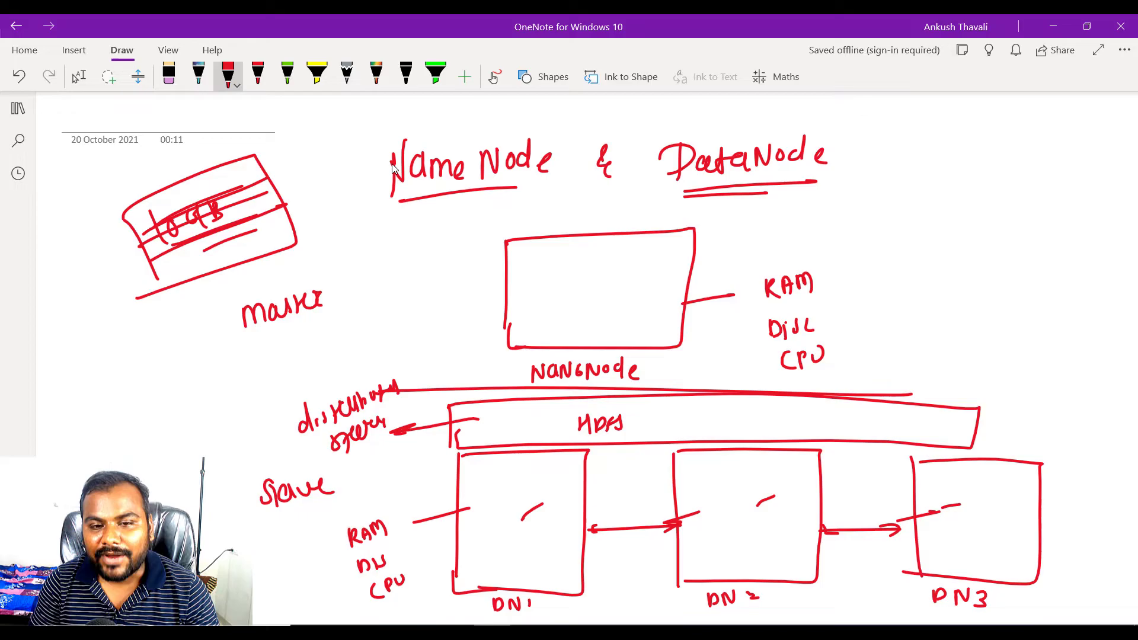
Step: Draw two short horizontal lines near the top inside each of DN1, DN2 and DN3
left_click_drag(478, 494, 552, 486)
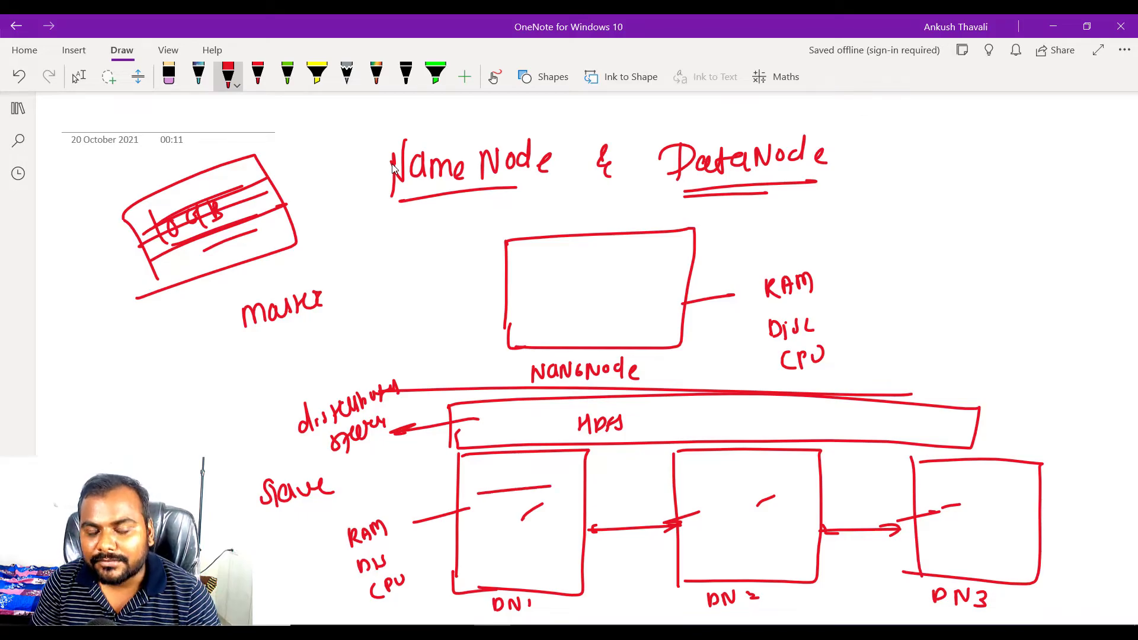
left_click_drag(700, 489, 779, 489)
left_click_drag(936, 495, 975, 493)
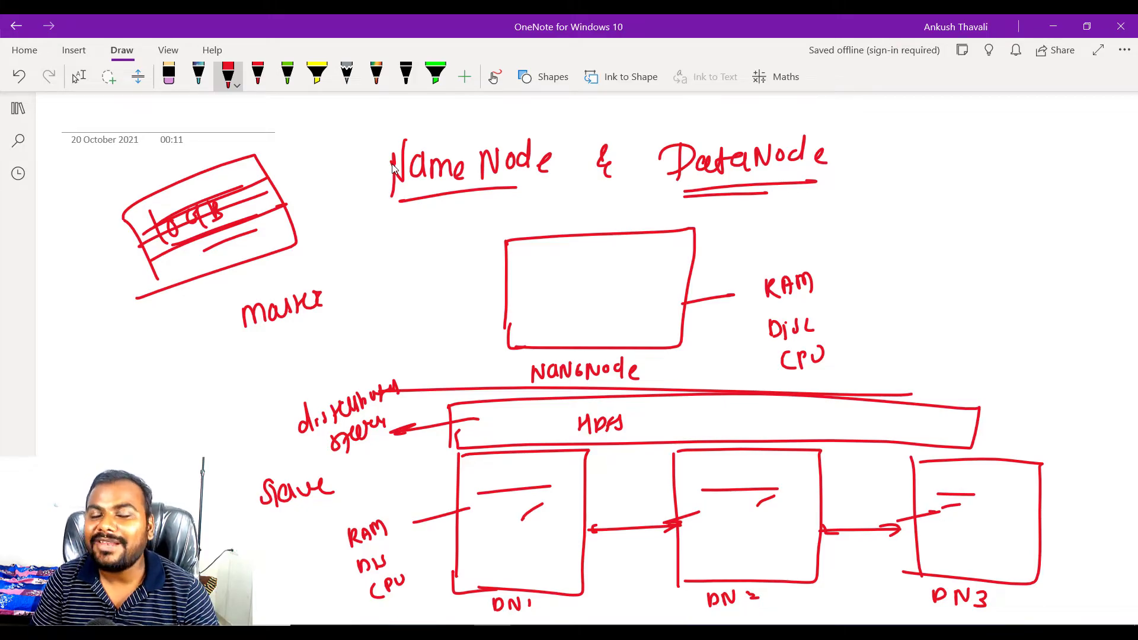
left_click_drag(479, 506, 564, 497)
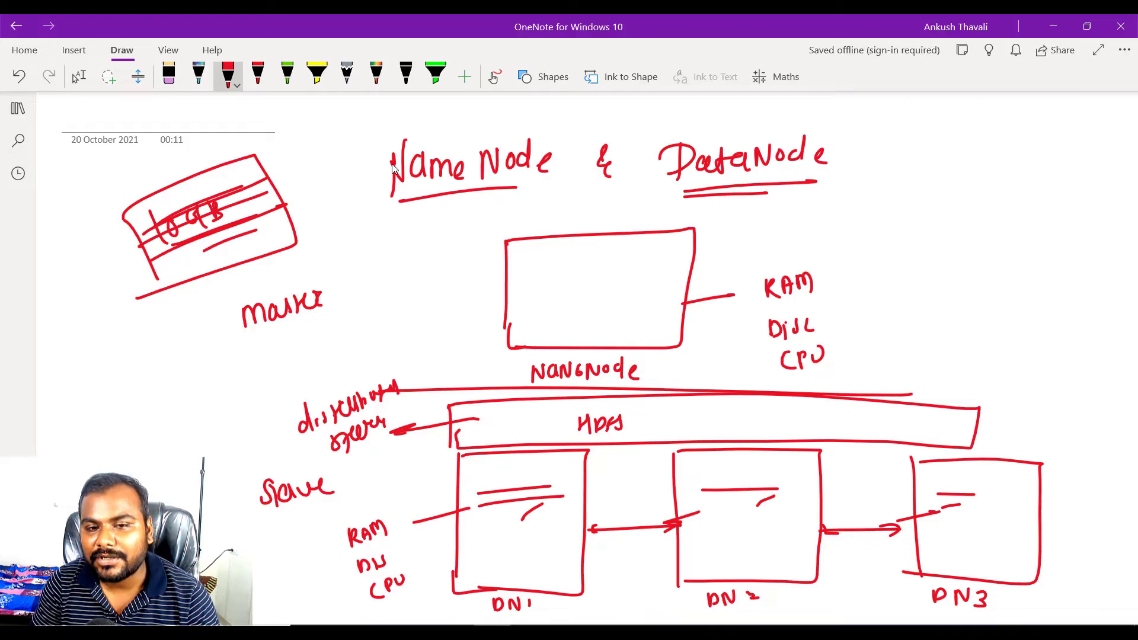
left_click_drag(731, 504, 788, 499)
left_click_drag(923, 495, 966, 495)
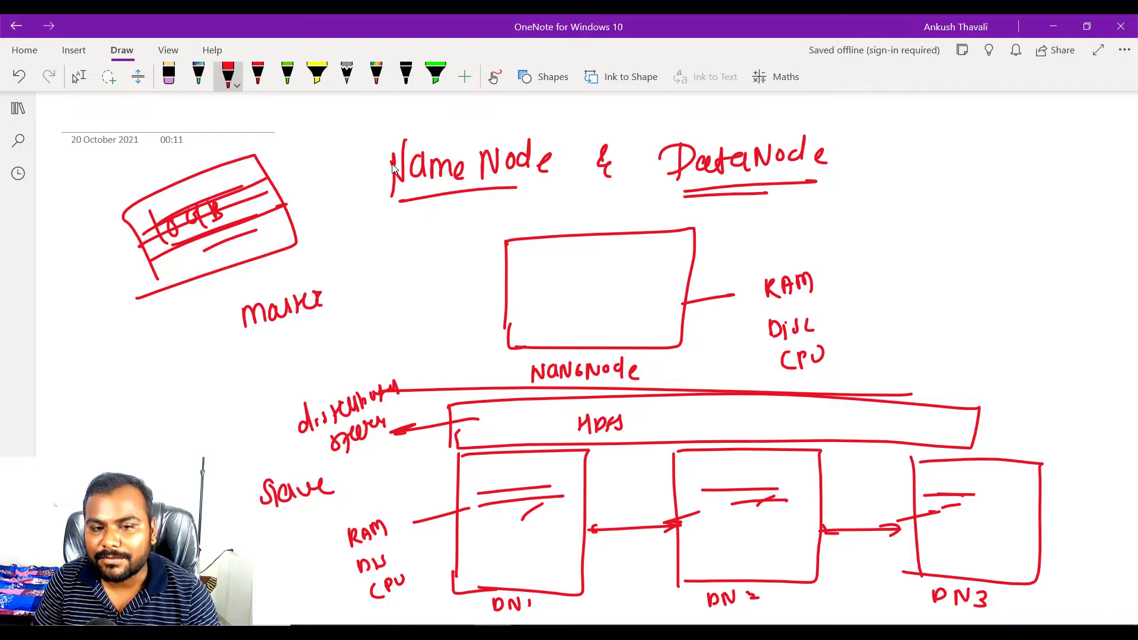
Step: Sketch data block marks inside the DN1, DN2 and DN3 boxes
mouse_move(455, 533)
left_mouse_down()
mouse_move(456, 557)
mouse_move(472, 556)
mouse_move(523, 530)
left_mouse_up()
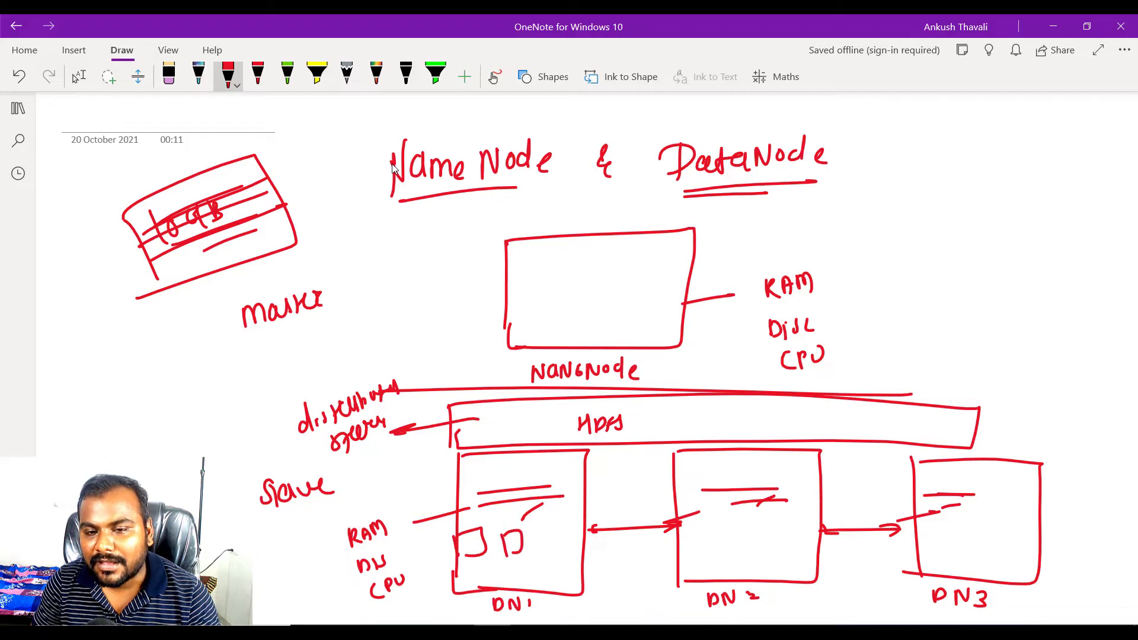
left_click_drag(702, 520, 704, 539)
left_click_drag(740, 521, 741, 538)
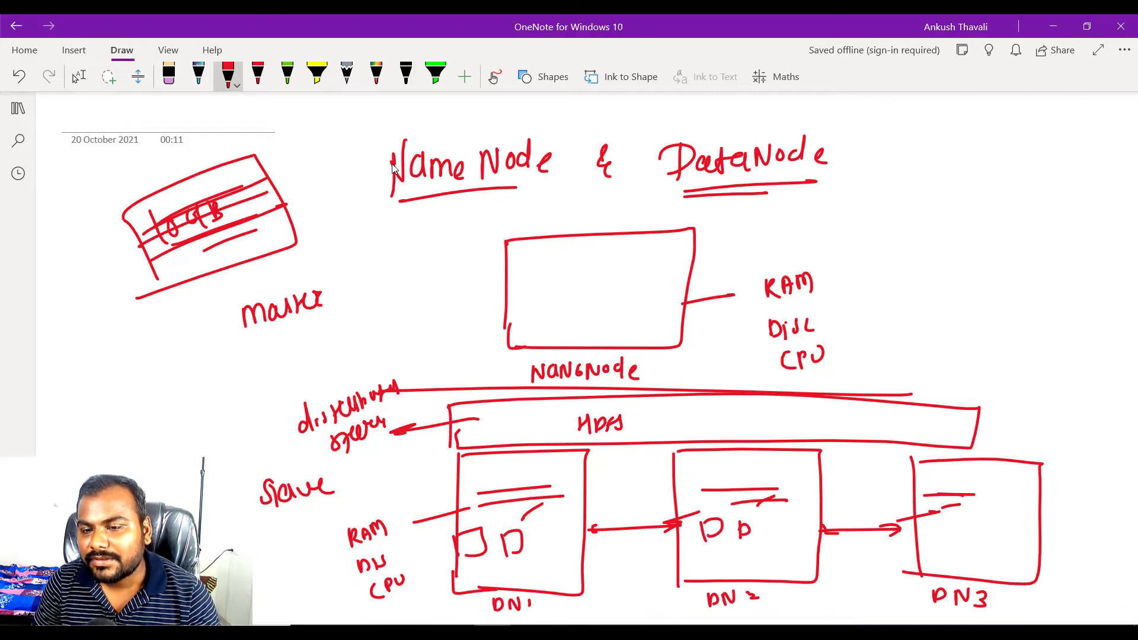
left_click_drag(941, 523, 940, 544)
mouse_move(948, 523)
left_mouse_down()
mouse_move(965, 543)
mouse_move(983, 540)
left_mouse_up()
left_click_drag(989, 529, 998, 542)
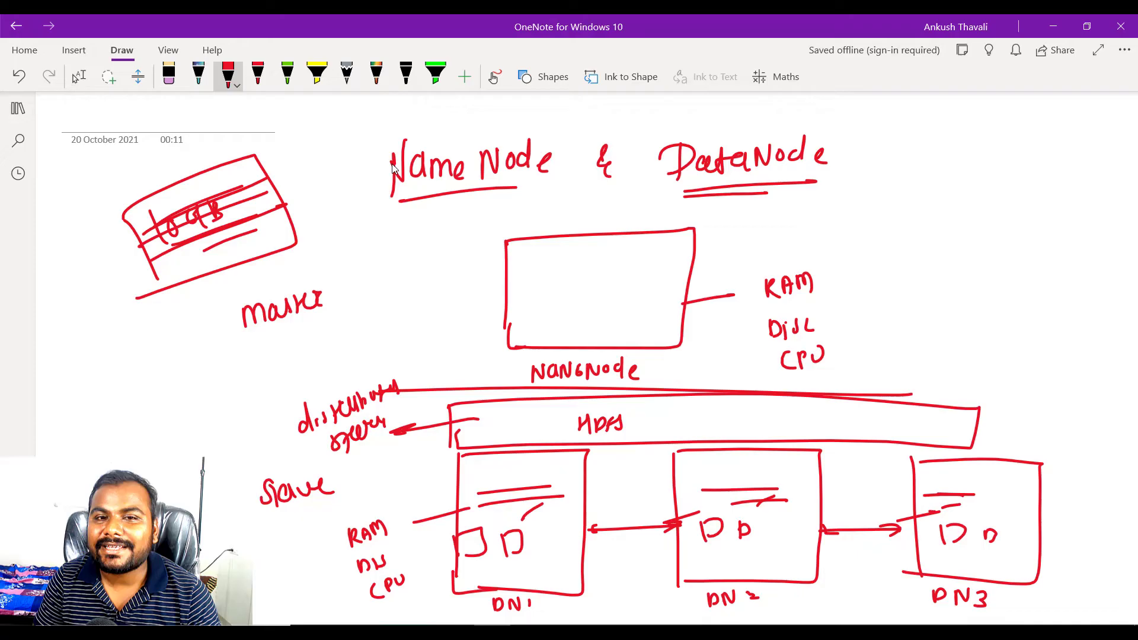
Step: Point an arrow at the NameNode label and write and underline 'metadata' to its left
left_click_drag(465, 365, 532, 355)
mouse_move(515, 352)
left_mouse_down()
mouse_move(534, 357)
mouse_move(494, 367)
left_mouse_up()
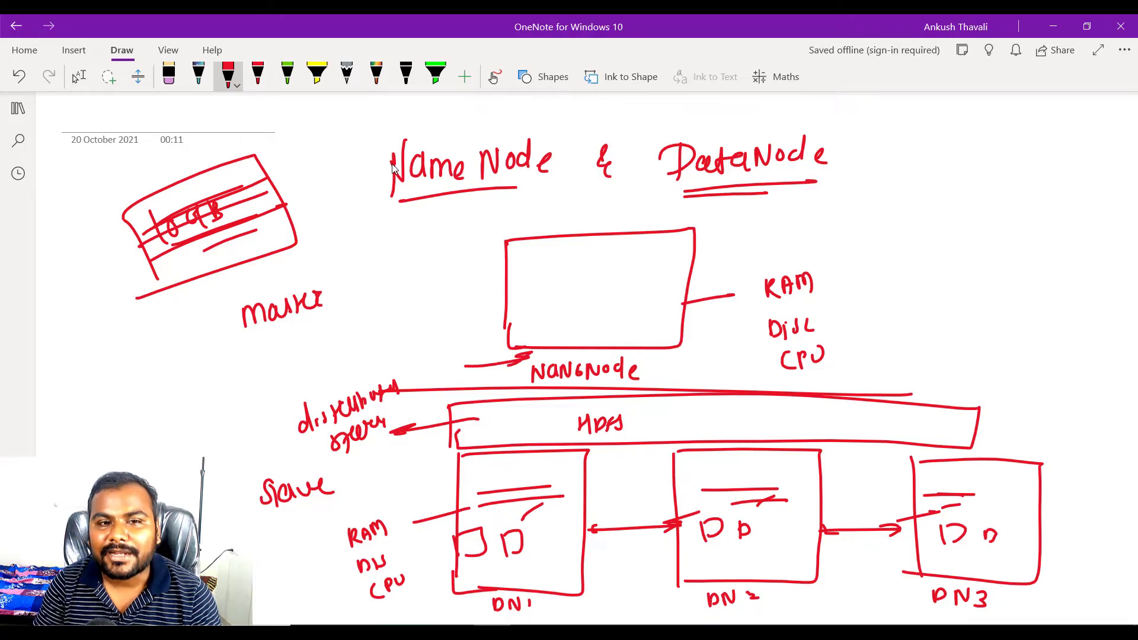
mouse_move(378, 292)
left_mouse_down()
mouse_move(472, 233)
mouse_move(486, 233)
mouse_move(489, 260)
left_mouse_up()
left_click_drag(365, 312, 465, 282)
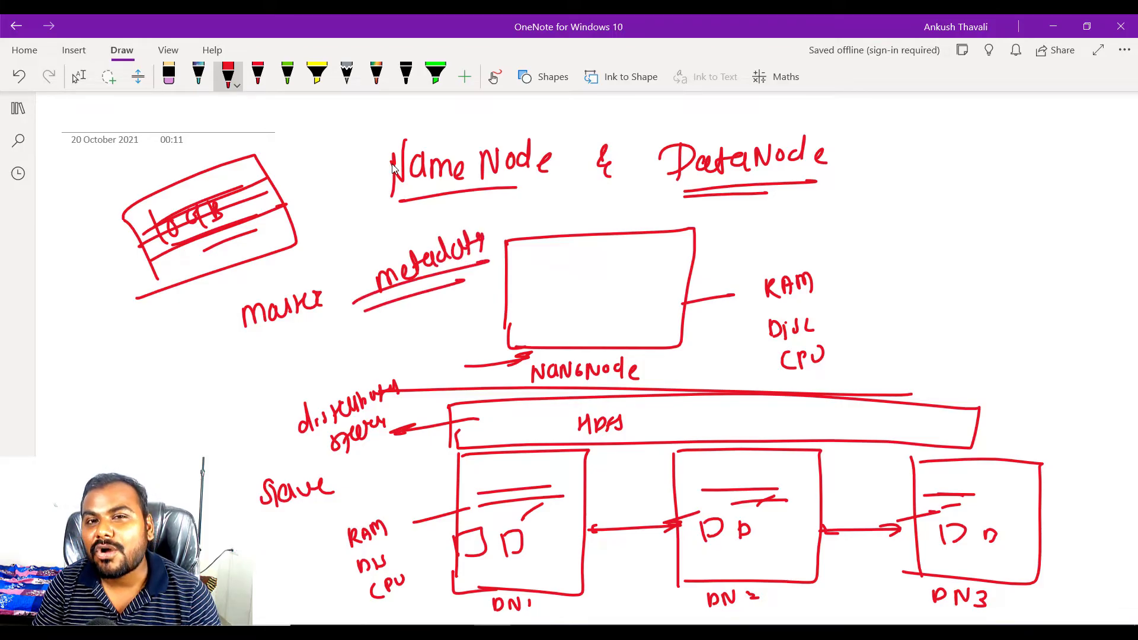
Step: Add extra short strokes across the blocks inside DN1, DN2 and DN3
mouse_move(478, 504)
left_mouse_down()
mouse_move(522, 492)
mouse_move(519, 502)
left_mouse_up()
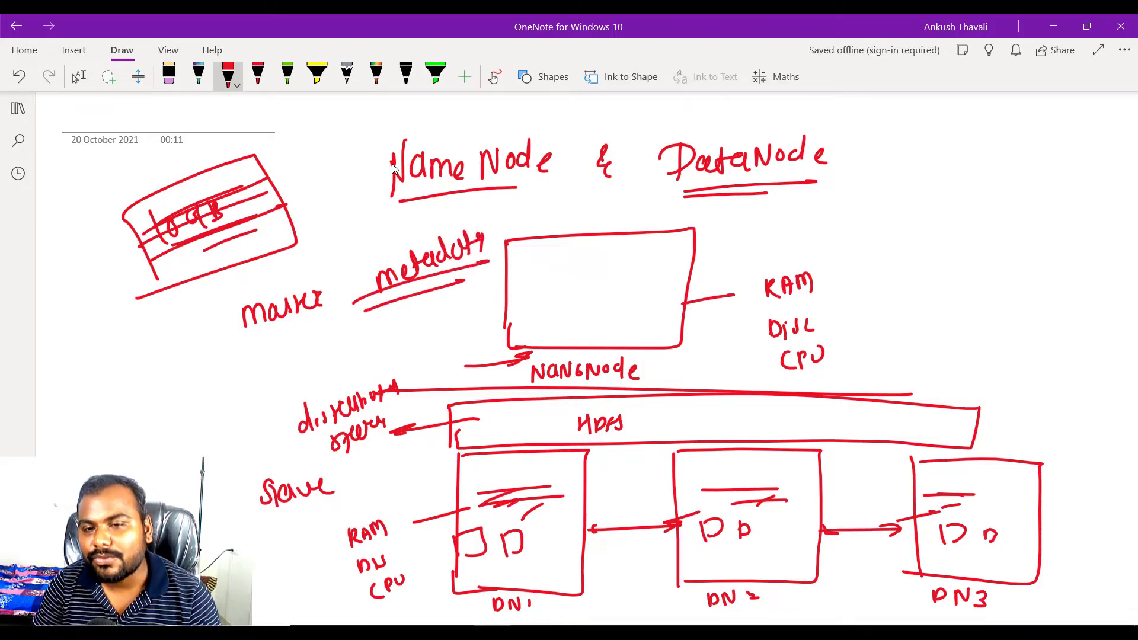
left_click_drag(699, 509, 750, 499)
left_click_drag(713, 529, 731, 520)
left_click_drag(726, 525, 749, 514)
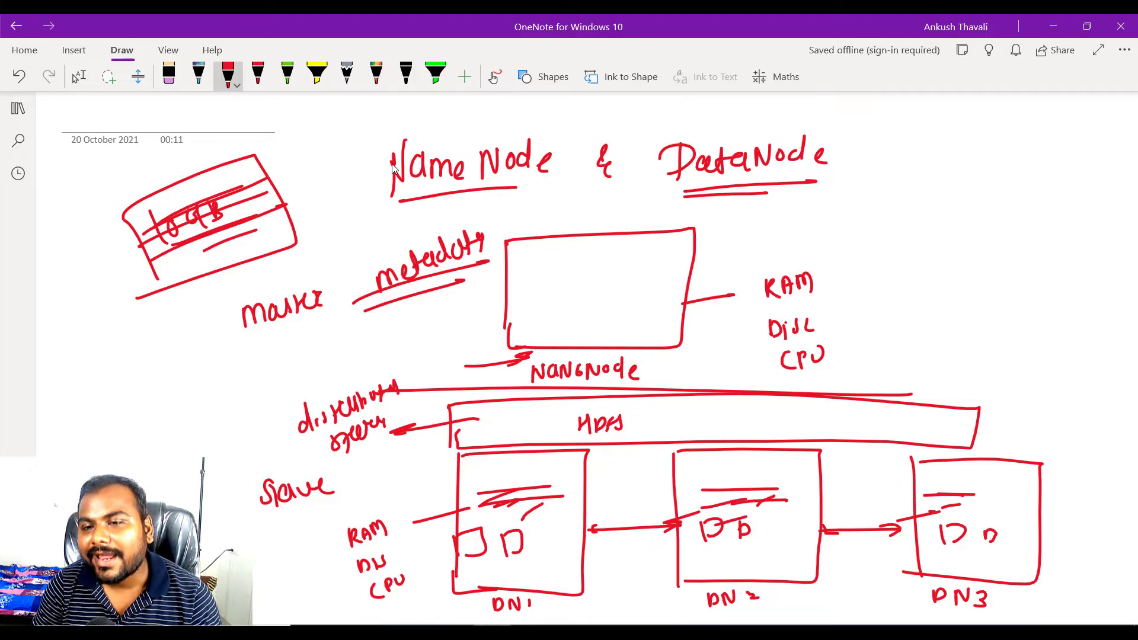
left_click_drag(926, 513, 942, 506)
left_click_drag(932, 522, 955, 512)
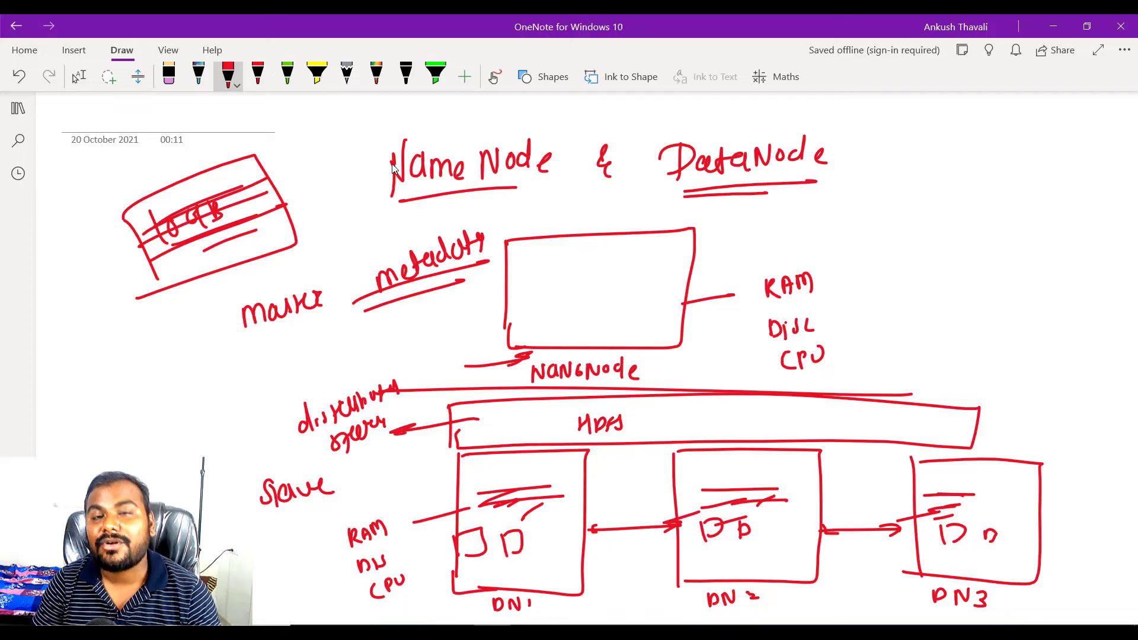
Step: Circle the scribbles in DN1, draw a circled X in DN2 and a curve in DN3
mouse_move(526, 464)
left_mouse_down()
mouse_move(490, 485)
mouse_move(498, 517)
mouse_move(534, 465)
left_mouse_up()
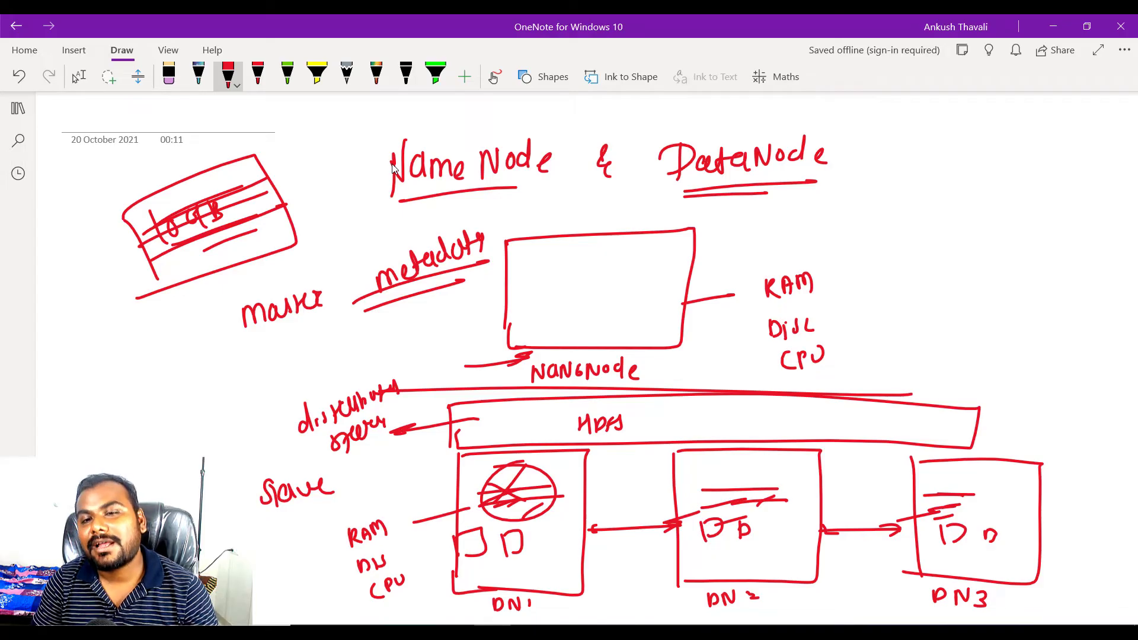
mouse_move(763, 471)
left_mouse_down()
mouse_move(779, 493)
mouse_move(782, 463)
left_mouse_up()
mouse_move(945, 491)
left_mouse_down()
mouse_move(947, 481)
mouse_move(993, 479)
left_mouse_up()
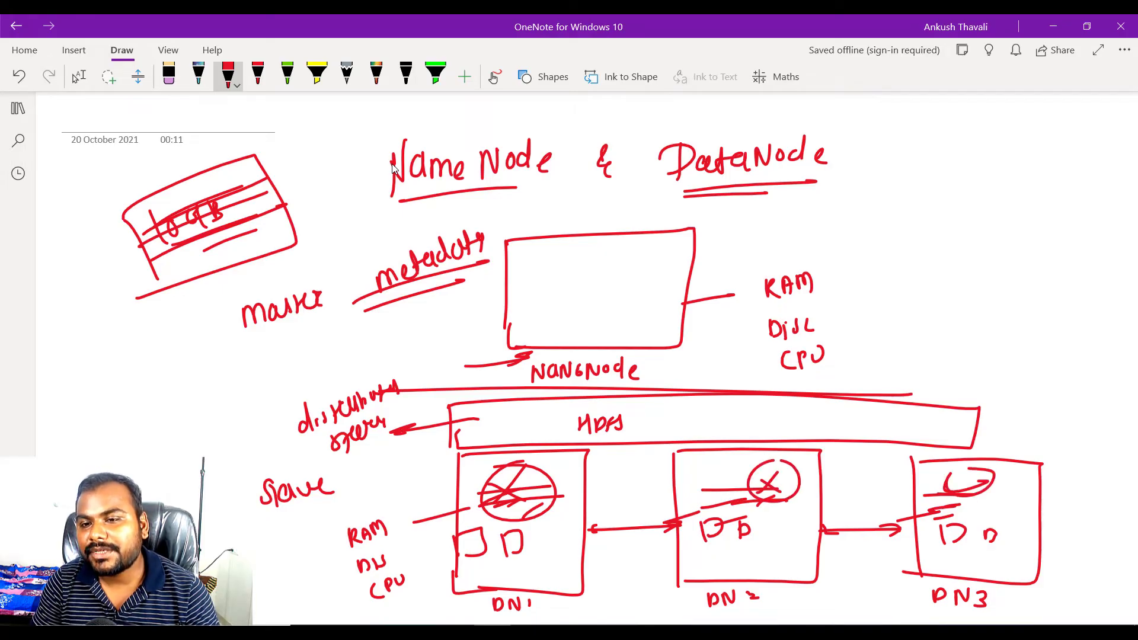
mouse_move(798, 493)
left_mouse_down()
mouse_move(770, 485)
mouse_move(810, 472)
left_mouse_up()
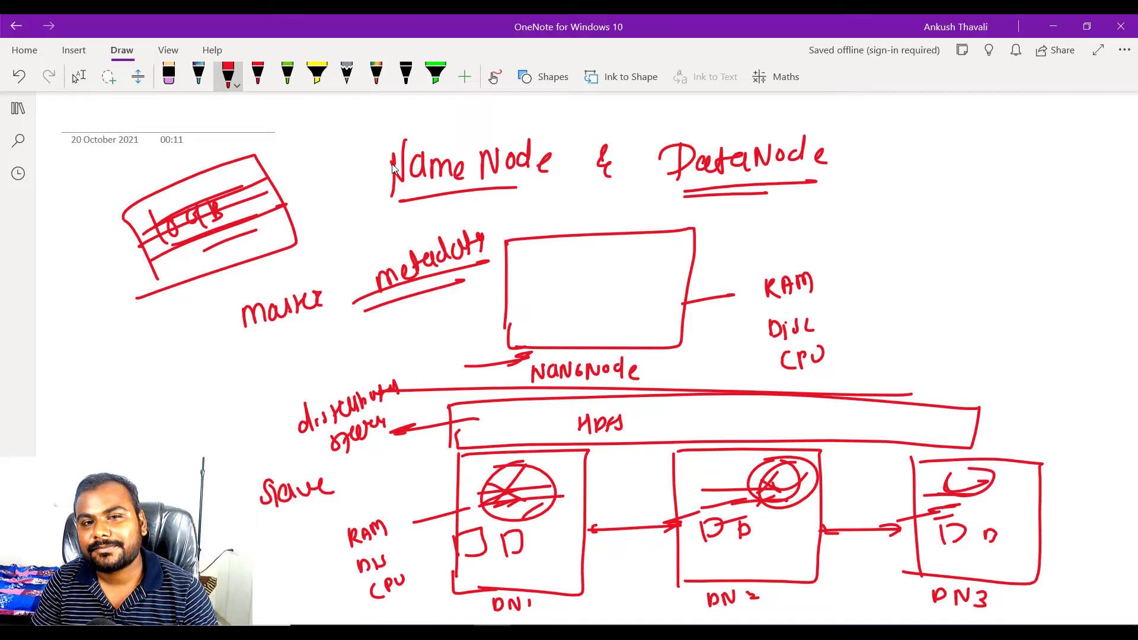
Step: Draw an arrow pointing up at the title
left_click_drag(322, 186, 364, 178)
left_click_drag(349, 170, 353, 188)
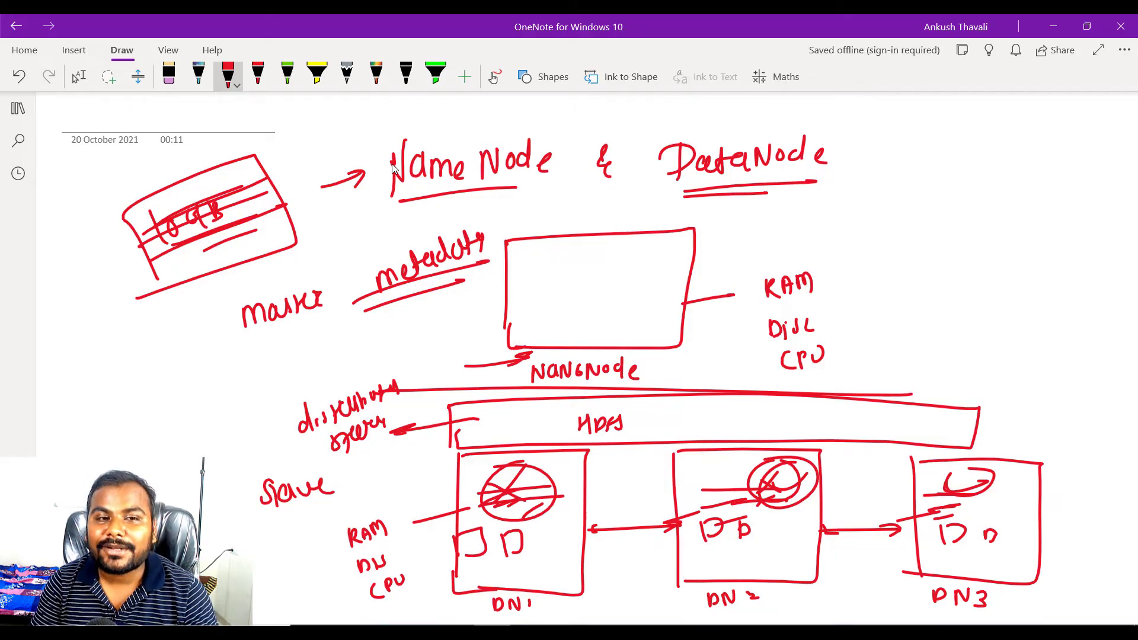
Step: Write a word left of 'distributed', underline it and circle it
mouse_move(164, 392)
left_mouse_down()
mouse_move(175, 406)
mouse_move(189, 382)
mouse_move(219, 373)
mouse_move(217, 390)
left_mouse_up()
left_click_drag(177, 423, 206, 406)
left_click_drag(191, 349, 229, 358)
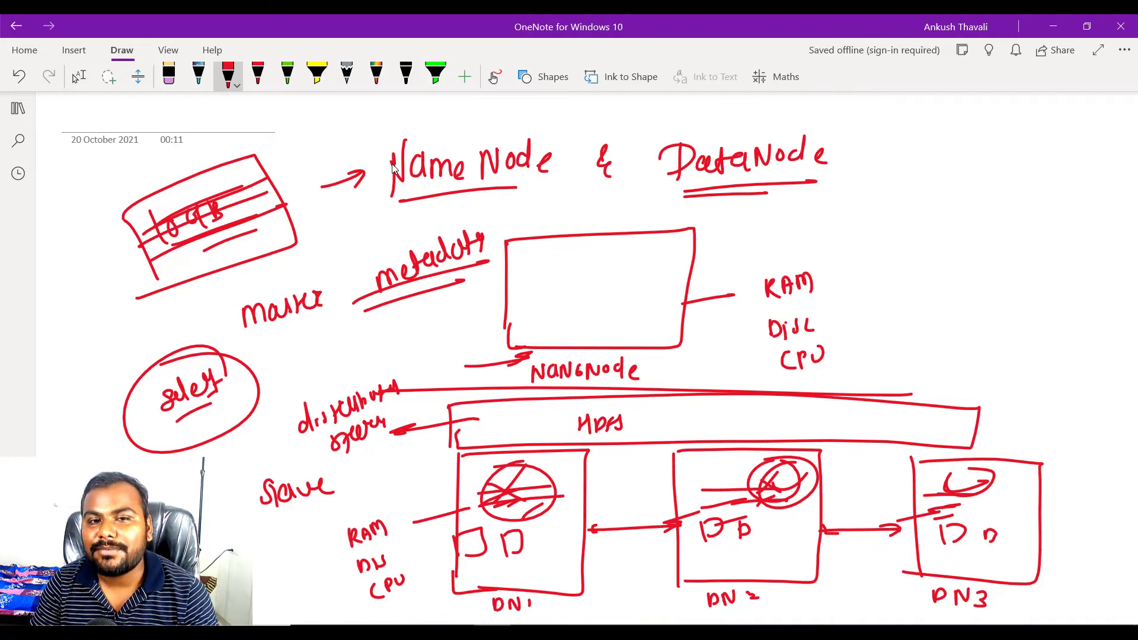
Step: Add extra underline strokes beneath NameNode and DataNode in the title
left_click_drag(425, 204, 463, 200)
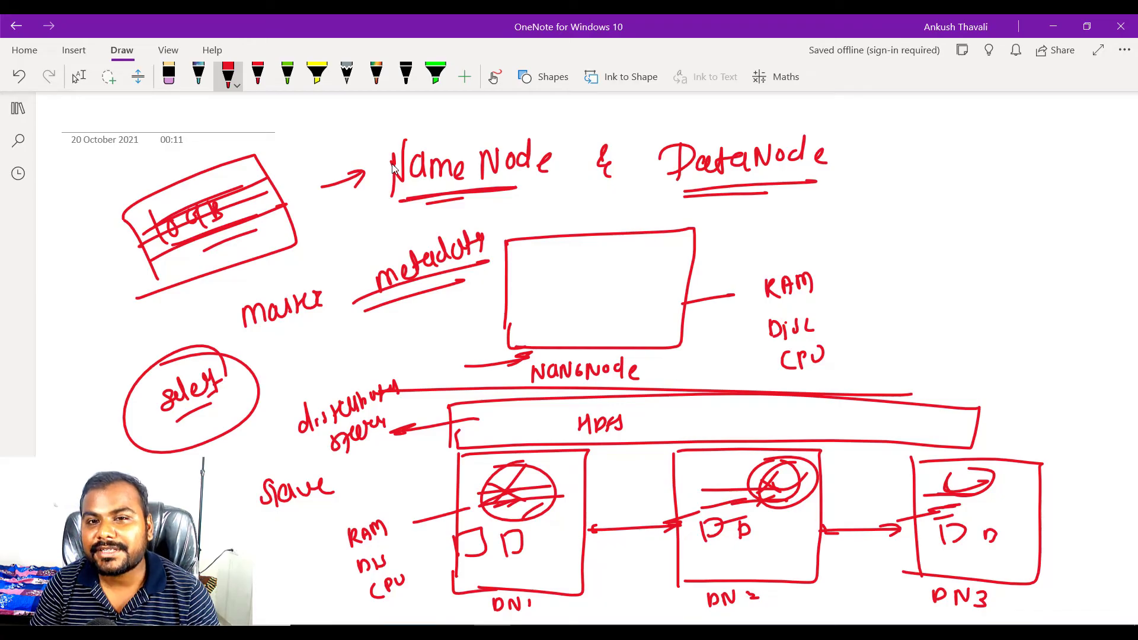
left_click_drag(697, 195, 797, 186)
left_click_drag(692, 199, 777, 194)
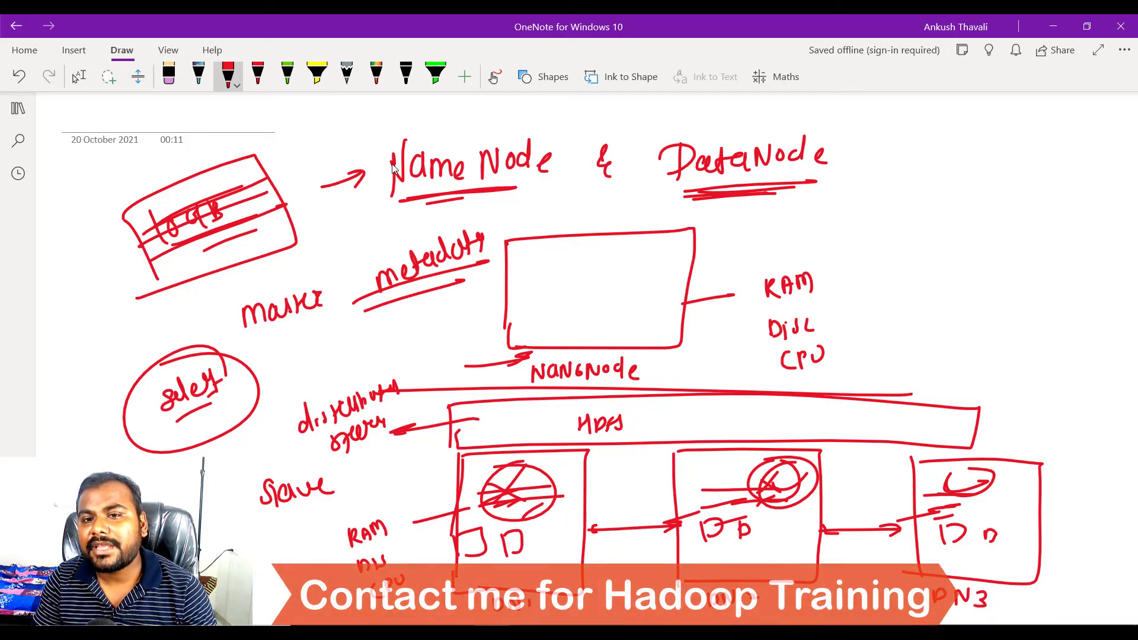
Step: Box the RAM/Disk/CPU notes, label it SNN and link it to the NameNode box
left_click_drag(755, 236, 755, 366)
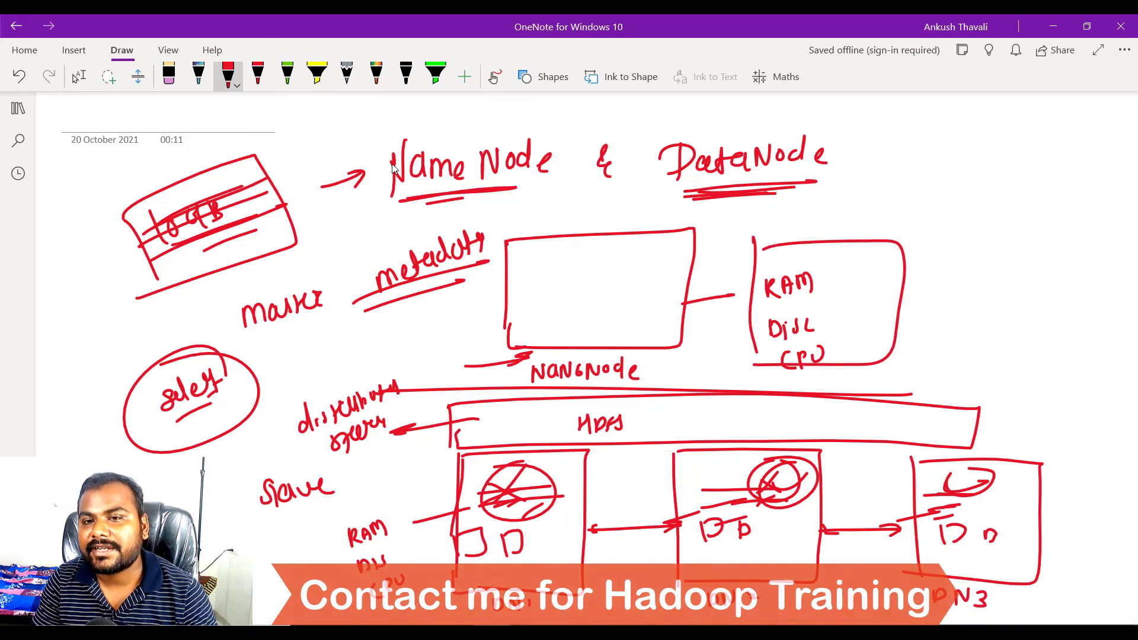
mouse_move(837, 288)
left_mouse_down()
mouse_move(828, 306)
mouse_move(843, 291)
mouse_move(854, 308)
mouse_move(870, 287)
left_mouse_up()
left_click_drag(677, 267, 823, 249)
left_click_drag(654, 263, 678, 270)
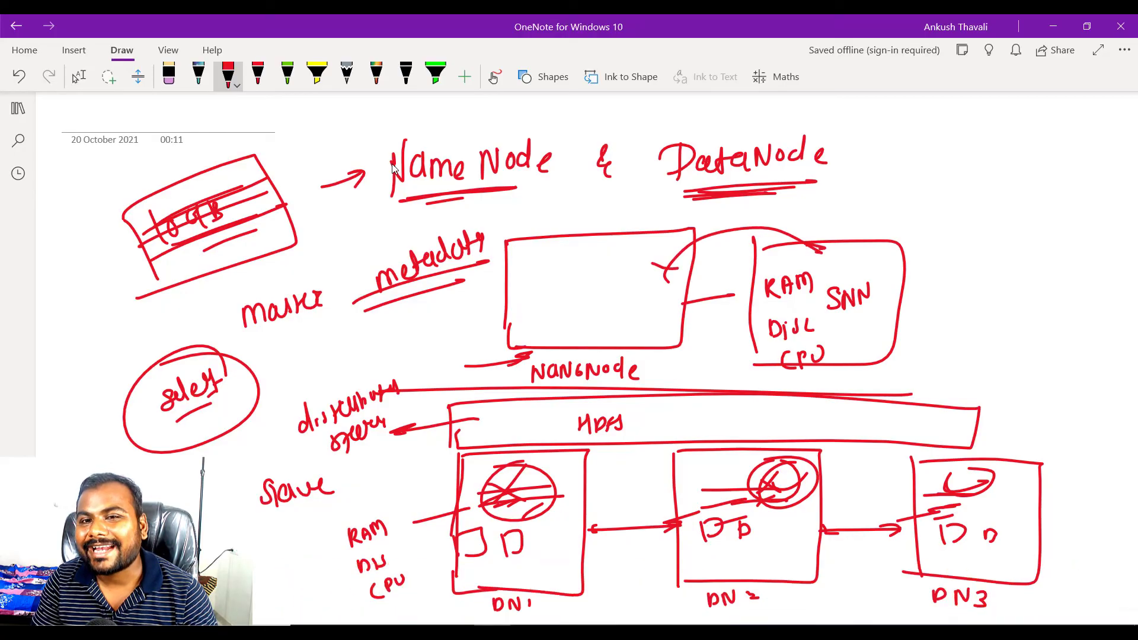
Step: Write and underline 'Active' inside the NameNode box
mouse_move(574, 308)
left_mouse_down()
mouse_move(587, 287)
mouse_move(621, 294)
left_mouse_up()
left_click_drag(623, 274, 639, 272)
left_click_drag(591, 312, 644, 294)
left_click_drag(587, 322, 649, 301)
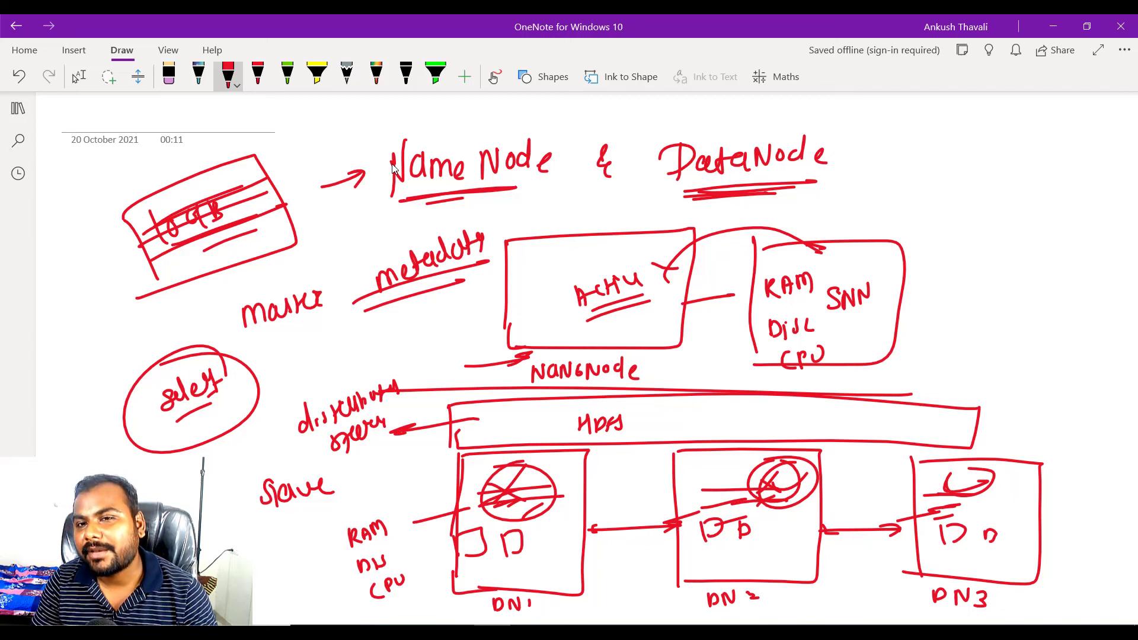
Step: Add a small note inside the SNN box and start a new box at the far right
left_click_drag(856, 329, 858, 344)
left_click_drag(859, 331, 886, 329)
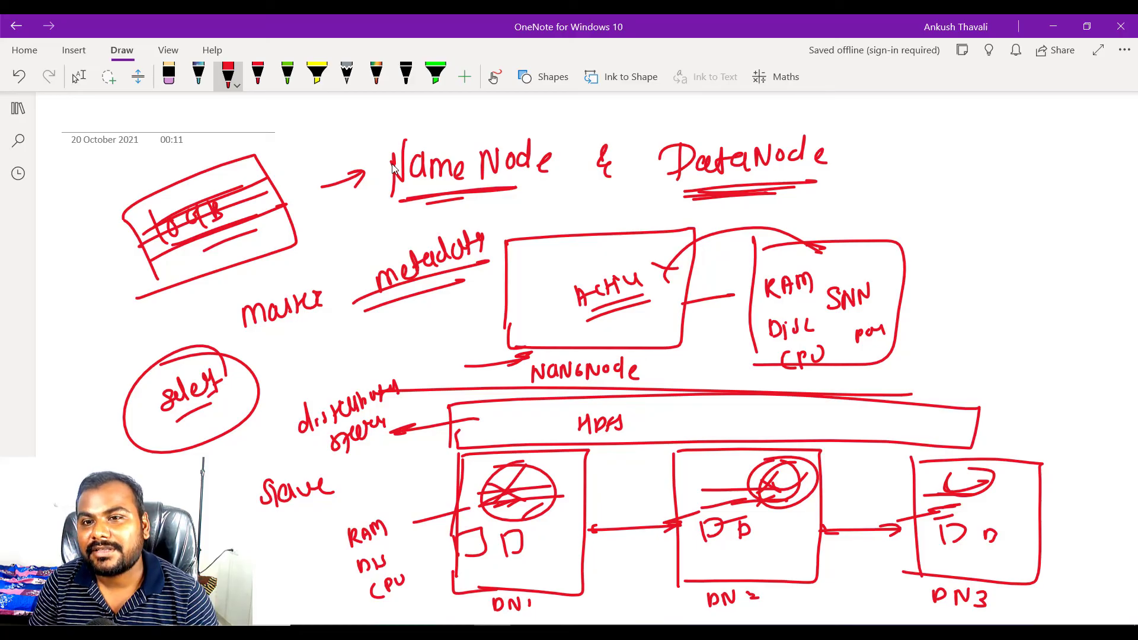
mouse_move(966, 246)
left_mouse_down()
mouse_move(967, 354)
mouse_move(1093, 340)
left_mouse_up()
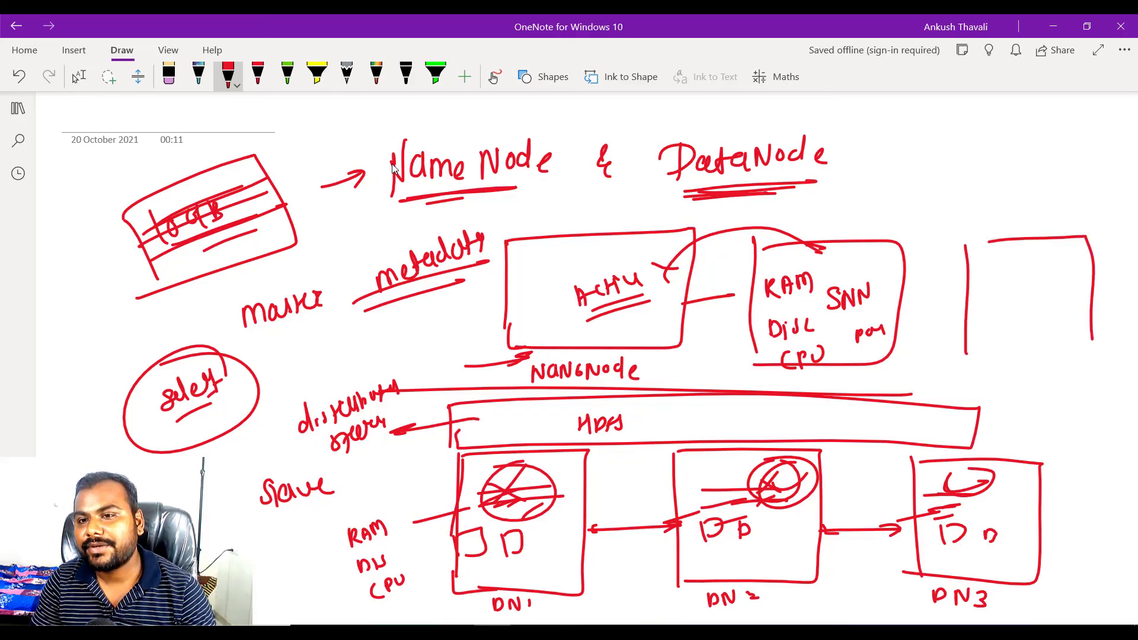
Step: Close the far-right box and write 'Job tracker' inside it
left_click_drag(981, 348, 1094, 363)
mouse_move(1007, 285)
left_mouse_down()
mouse_move(997, 312)
mouse_move(1019, 306)
left_mouse_up()
mouse_move(1023, 286)
left_mouse_down()
mouse_move(1028, 337)
mouse_move(1061, 335)
left_mouse_up()
left_click_drag(522, 563, 533, 587)
Step: Write TT task-tracker marks inside DN1, DN2 and DN3
mouse_move(541, 566)
left_mouse_down()
mouse_move(559, 560)
mouse_move(546, 587)
left_mouse_up()
left_click_drag(737, 559, 763, 556)
mouse_move(746, 559)
left_mouse_down()
mouse_move(745, 580)
mouse_move(790, 556)
left_mouse_up()
left_click_drag(943, 550, 963, 544)
mouse_move(954, 548)
left_mouse_down()
mouse_move(954, 571)
mouse_move(983, 560)
left_mouse_up()
left_click_drag(974, 560, 973, 578)
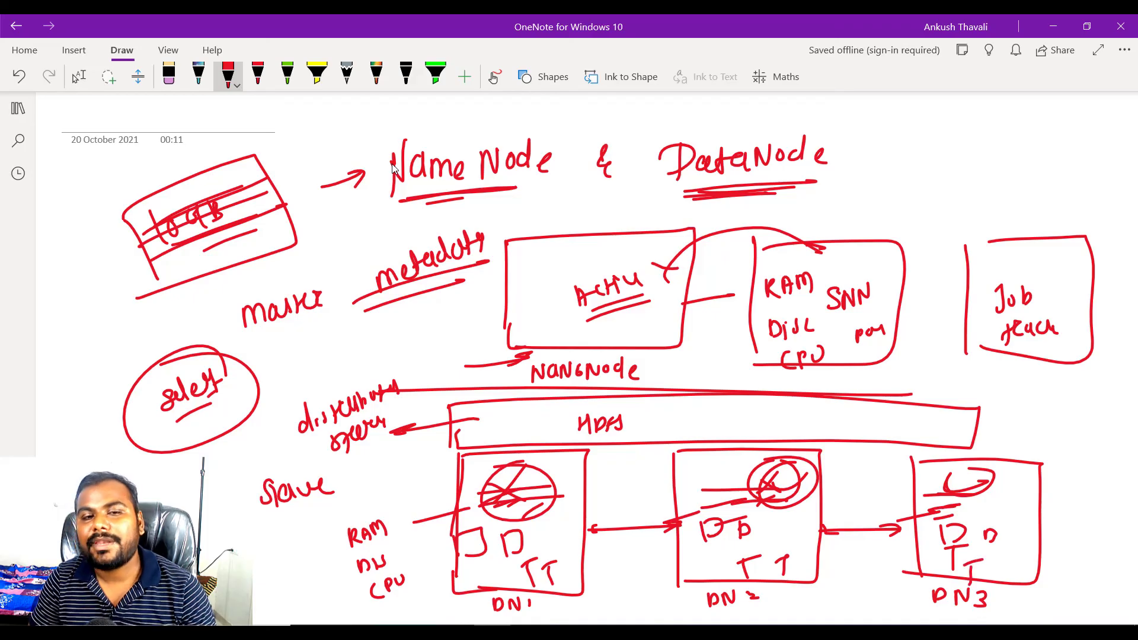